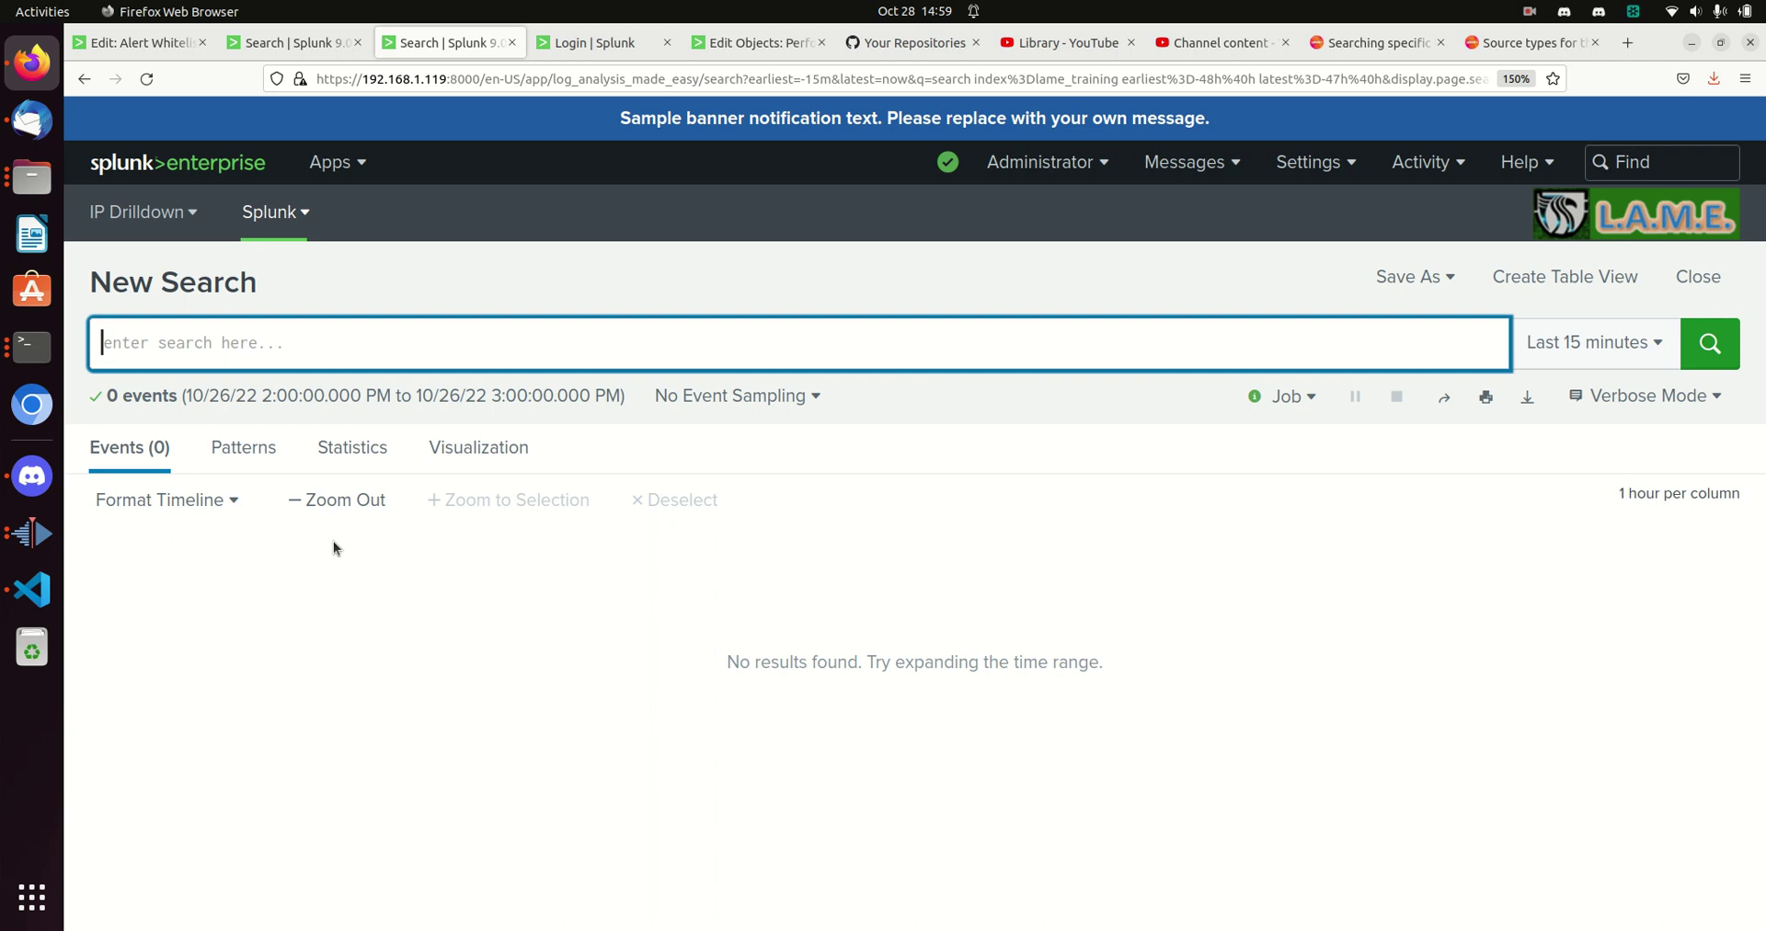
Step: Try a '| stats cou' pipe after index=lame_training, then delete it
type("index=")
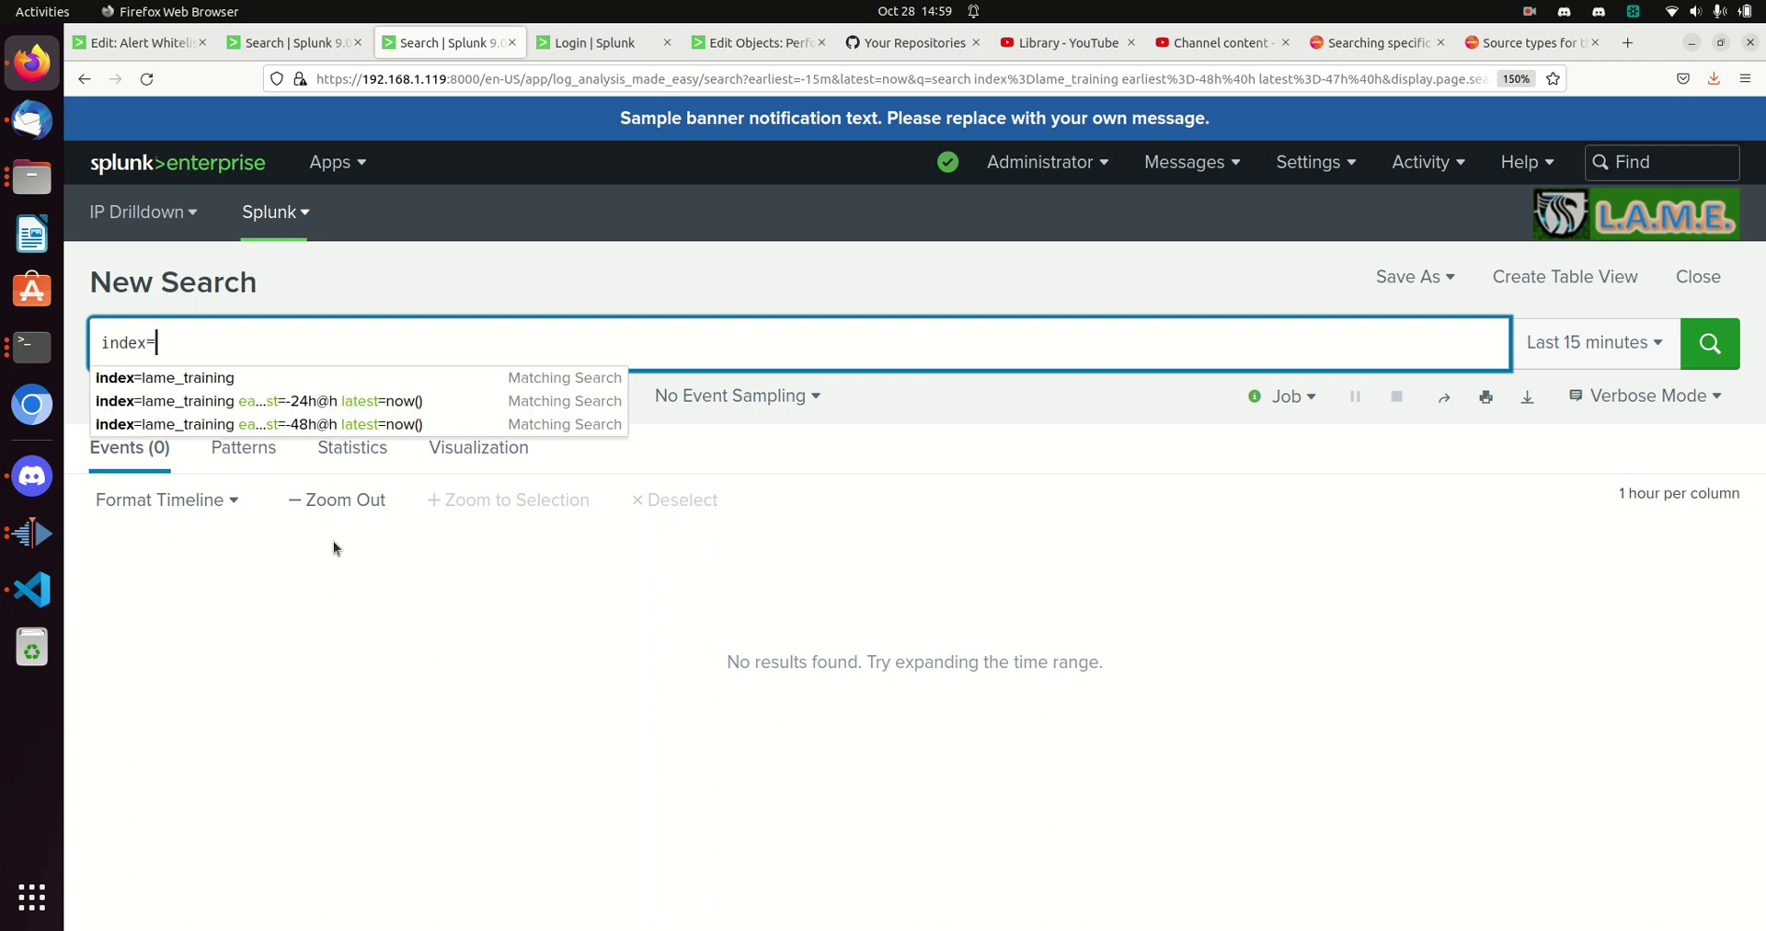
type("lame_training ")
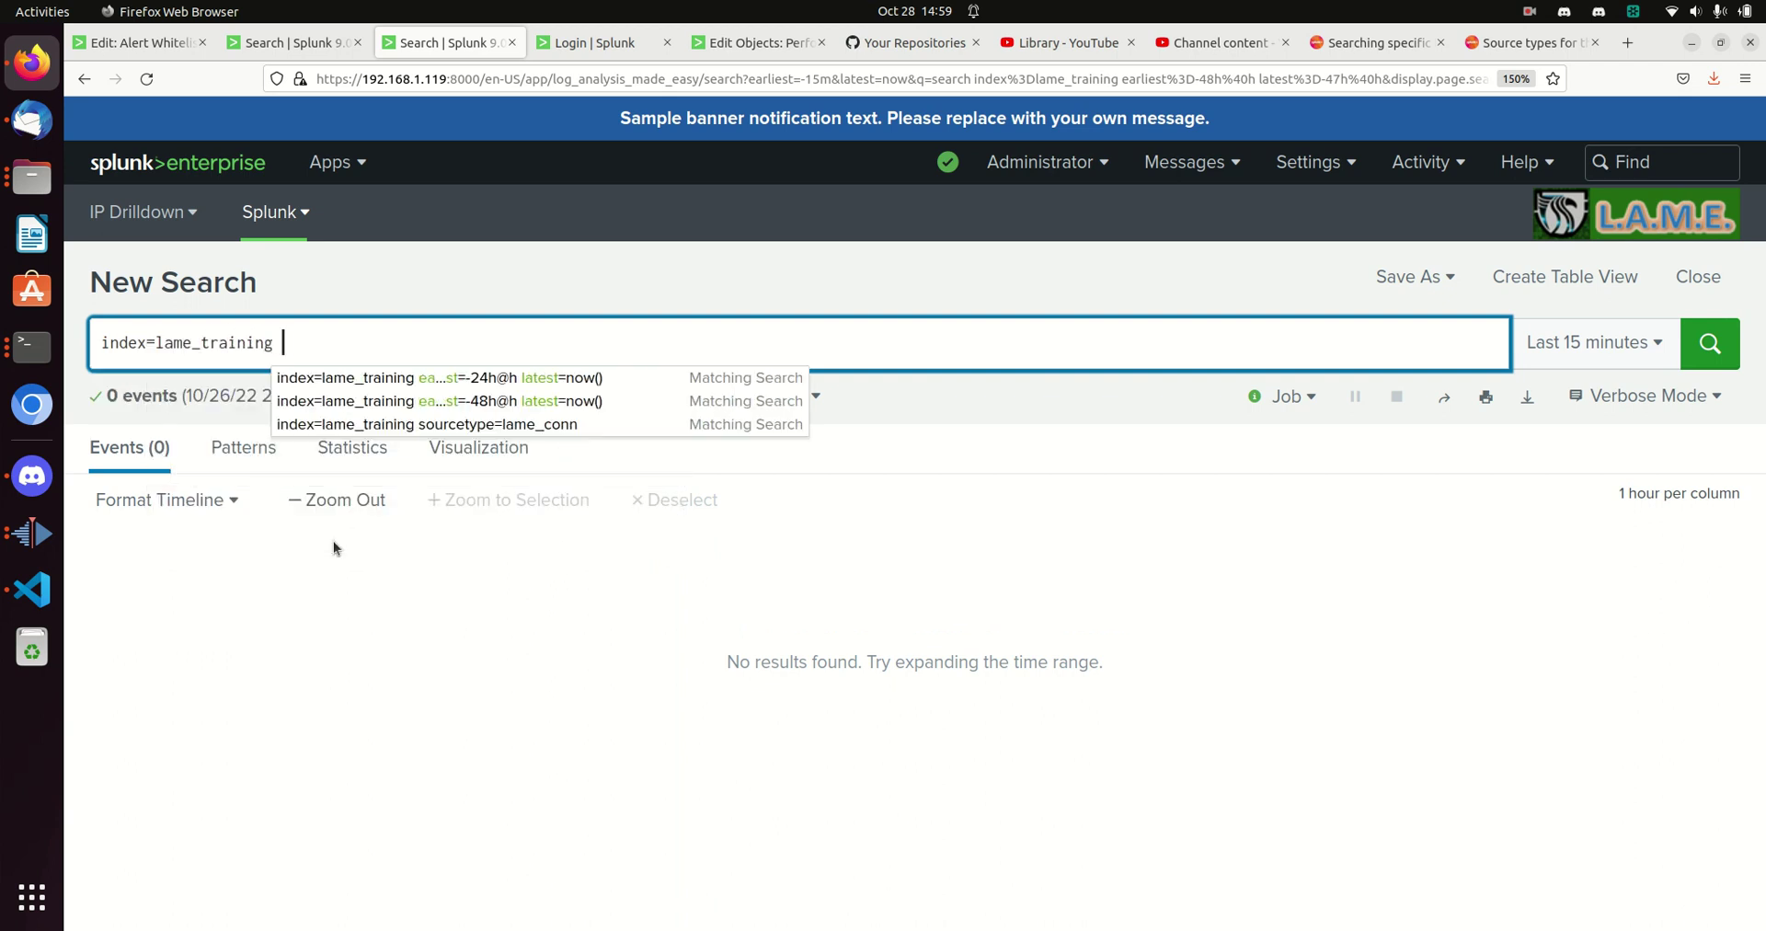
type(" | stat")
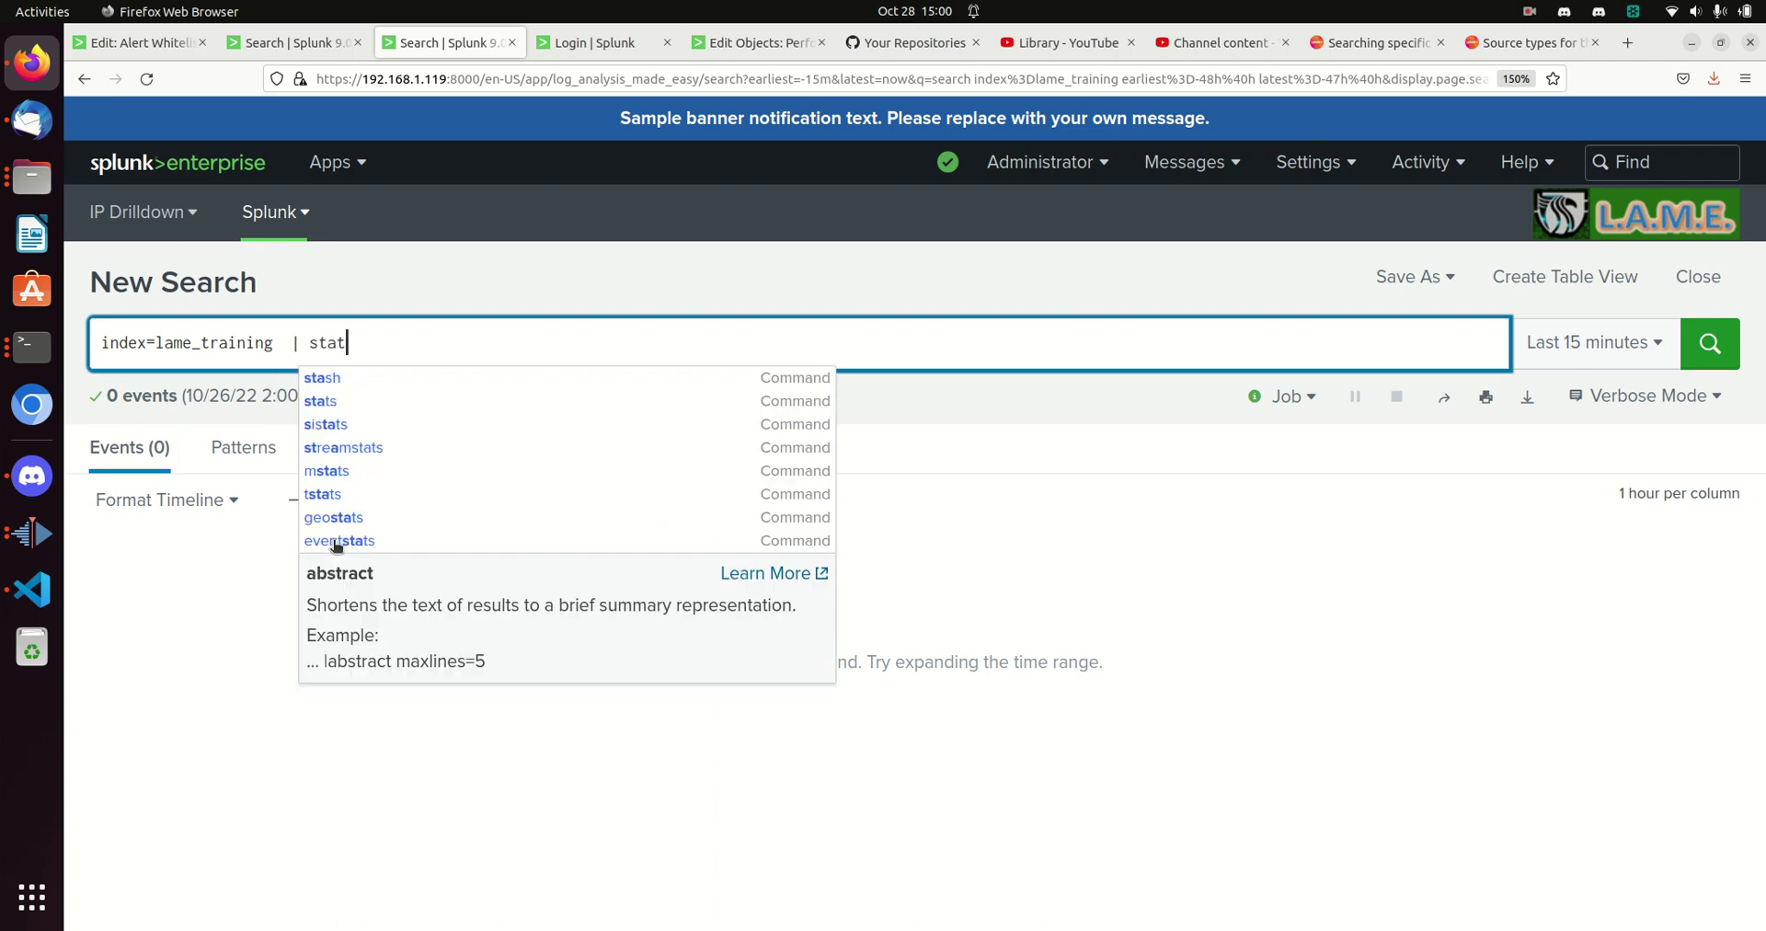
type("s cou")
key("BackSpace")
key("BackSpace")
key("BackSpace")
key("BackSpace")
key("BackSpace")
key("BackSpace")
key("BackSpace")
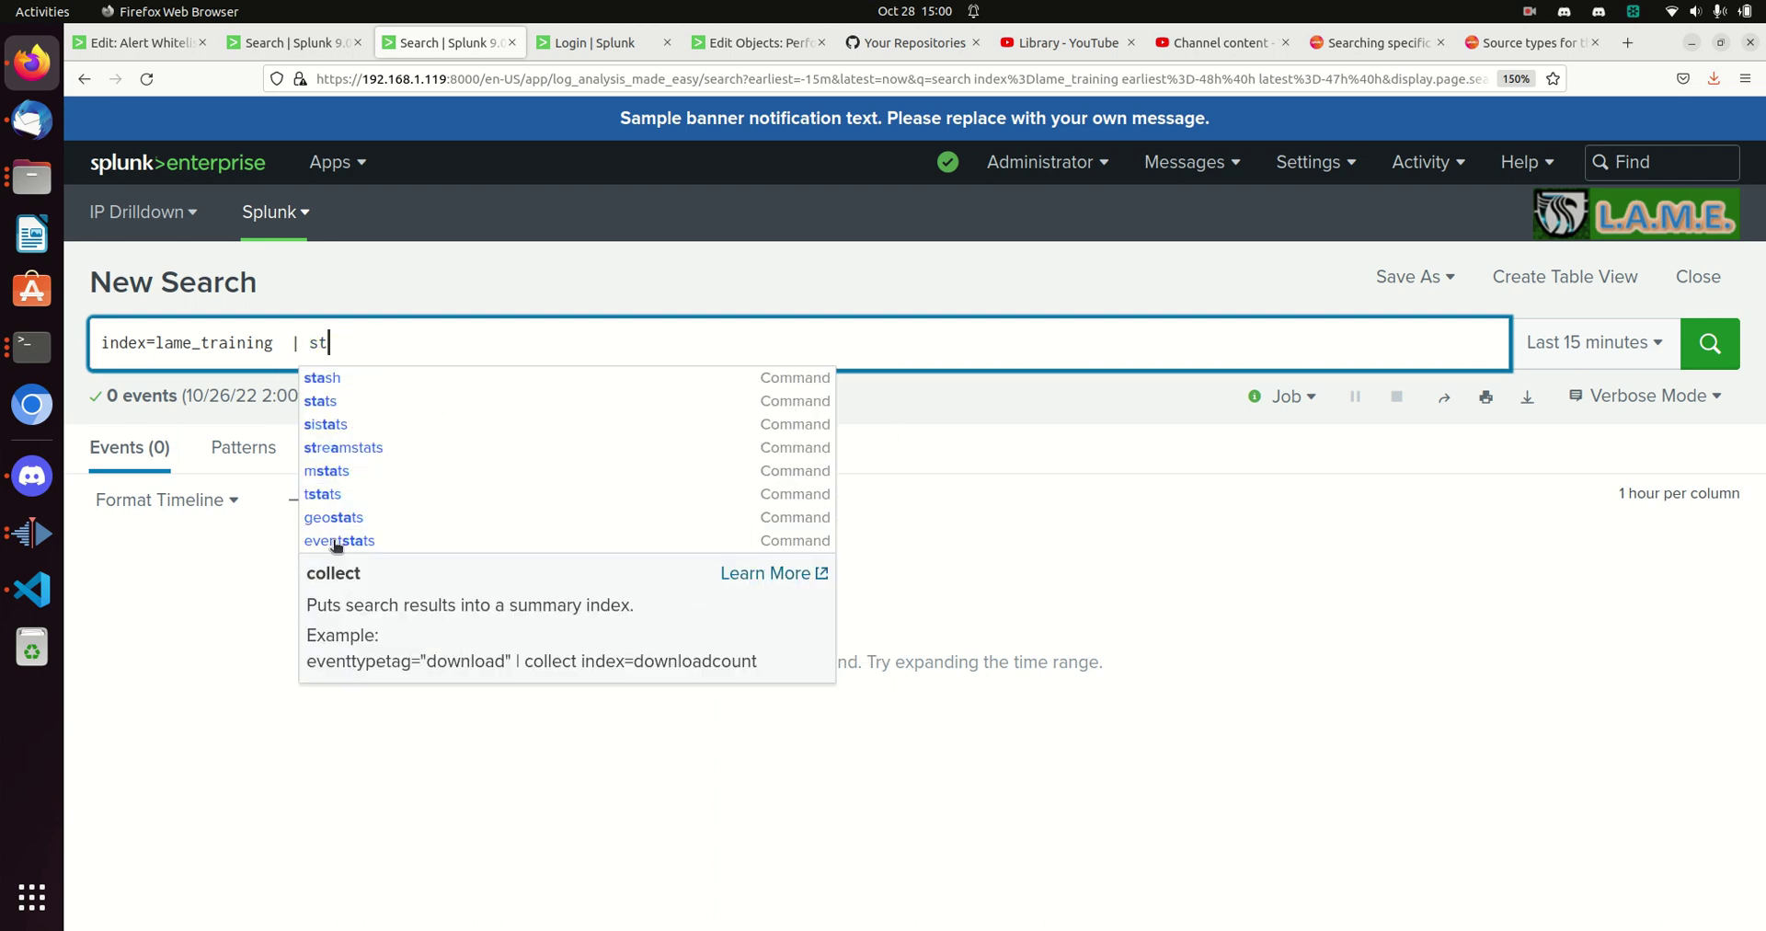
key("BackSpace")
key("BackSpace")
key("BackSpace")
key("BackSpace")
key("BackSpace")
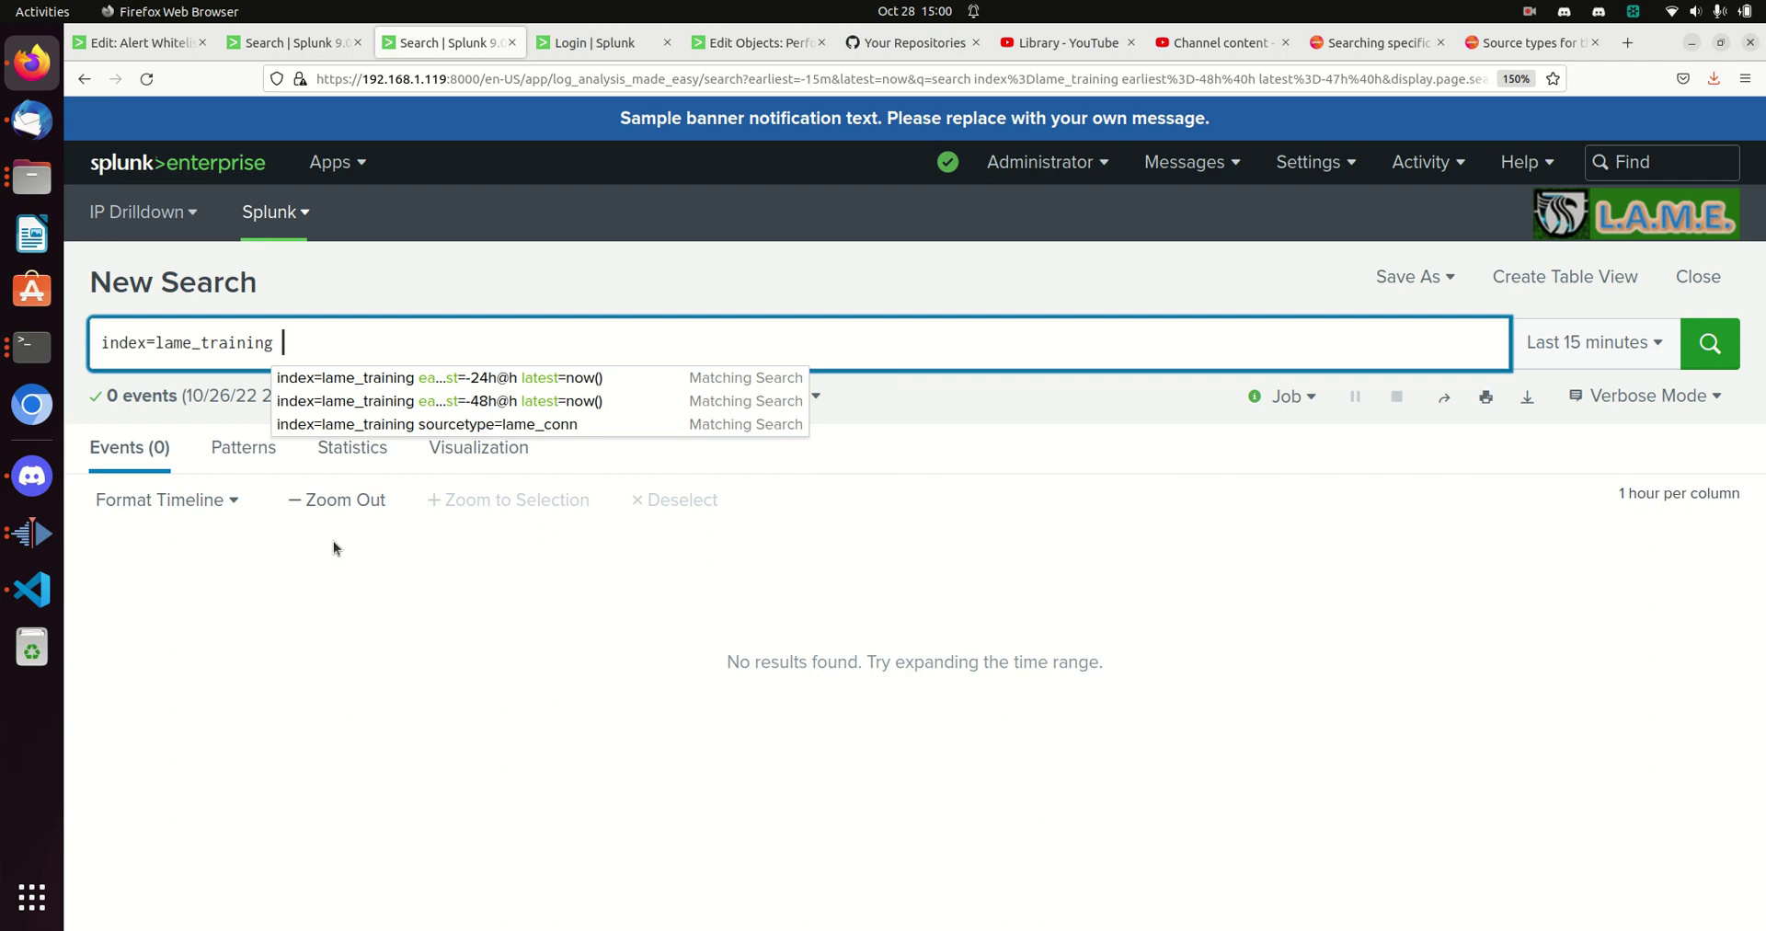
type("A")
key("BackSpace")
Step: Try 'AND index=', 'OR index=_metrics' and 'index=*' clauses, then erase them to leave index=lame_training
type("AND inde")
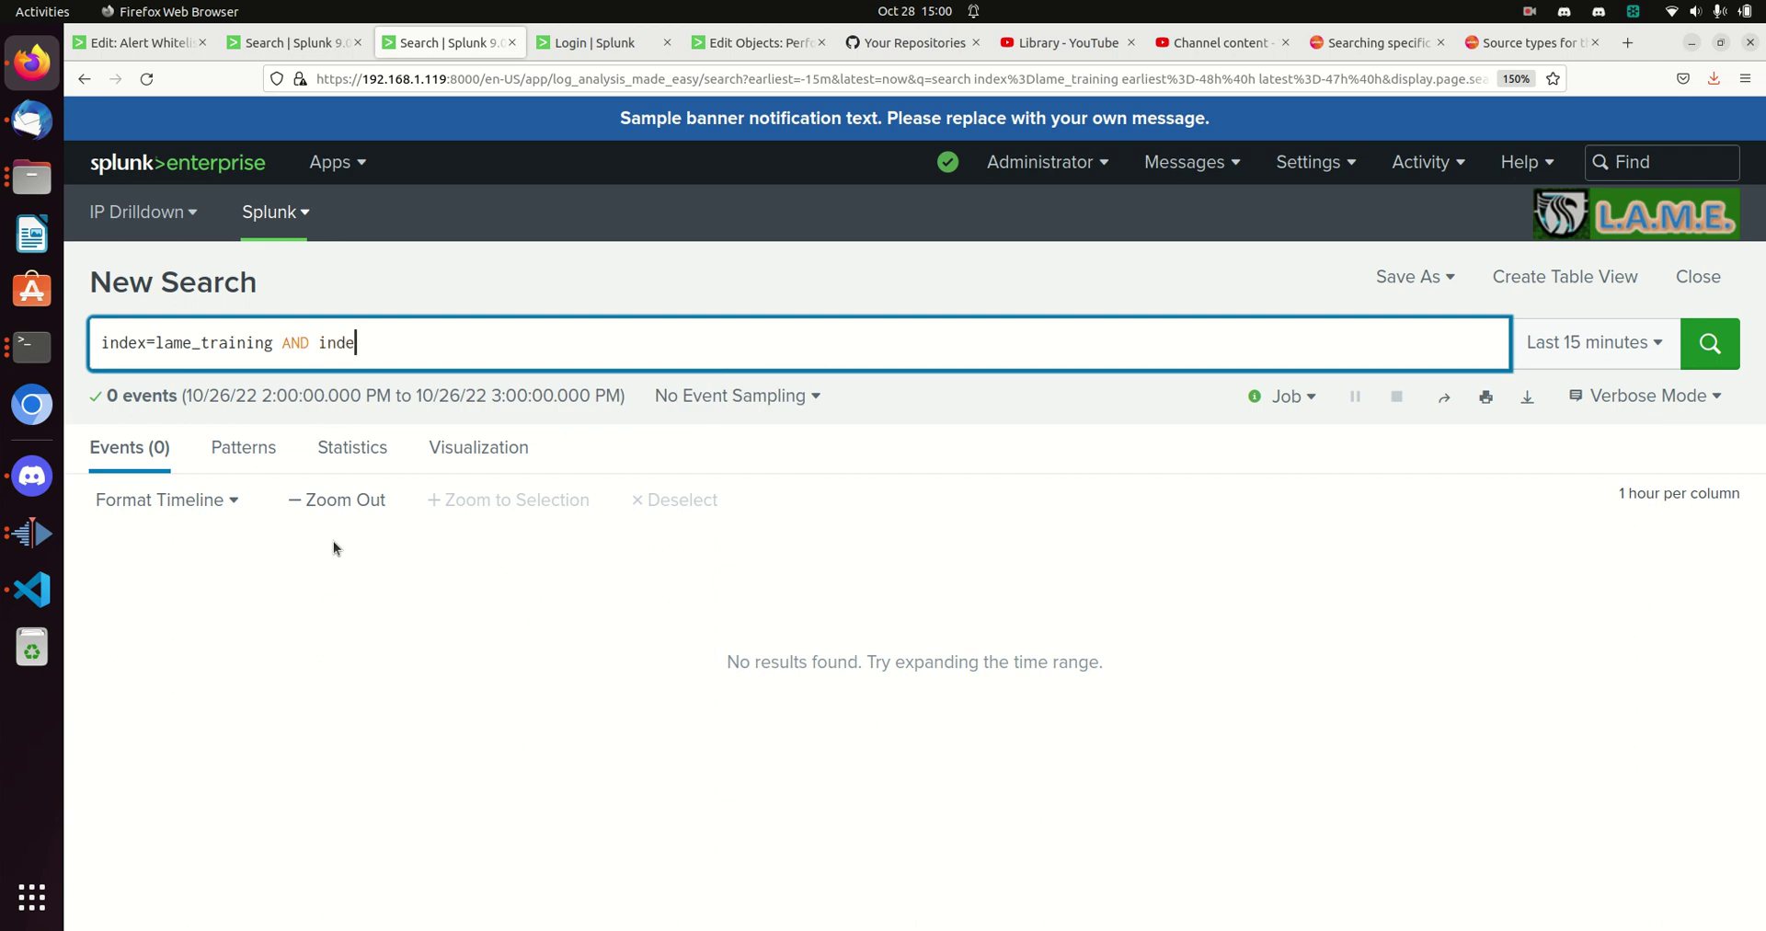
type("x=")
key("BackSpace")
key("BackSpace")
key("BackSpace")
key("BackSpace")
key("BackSpace")
key("BackSpace")
key("BackSpace")
key("BackSpace")
key("BackSpace")
key("BackSpace")
type("OR index=")
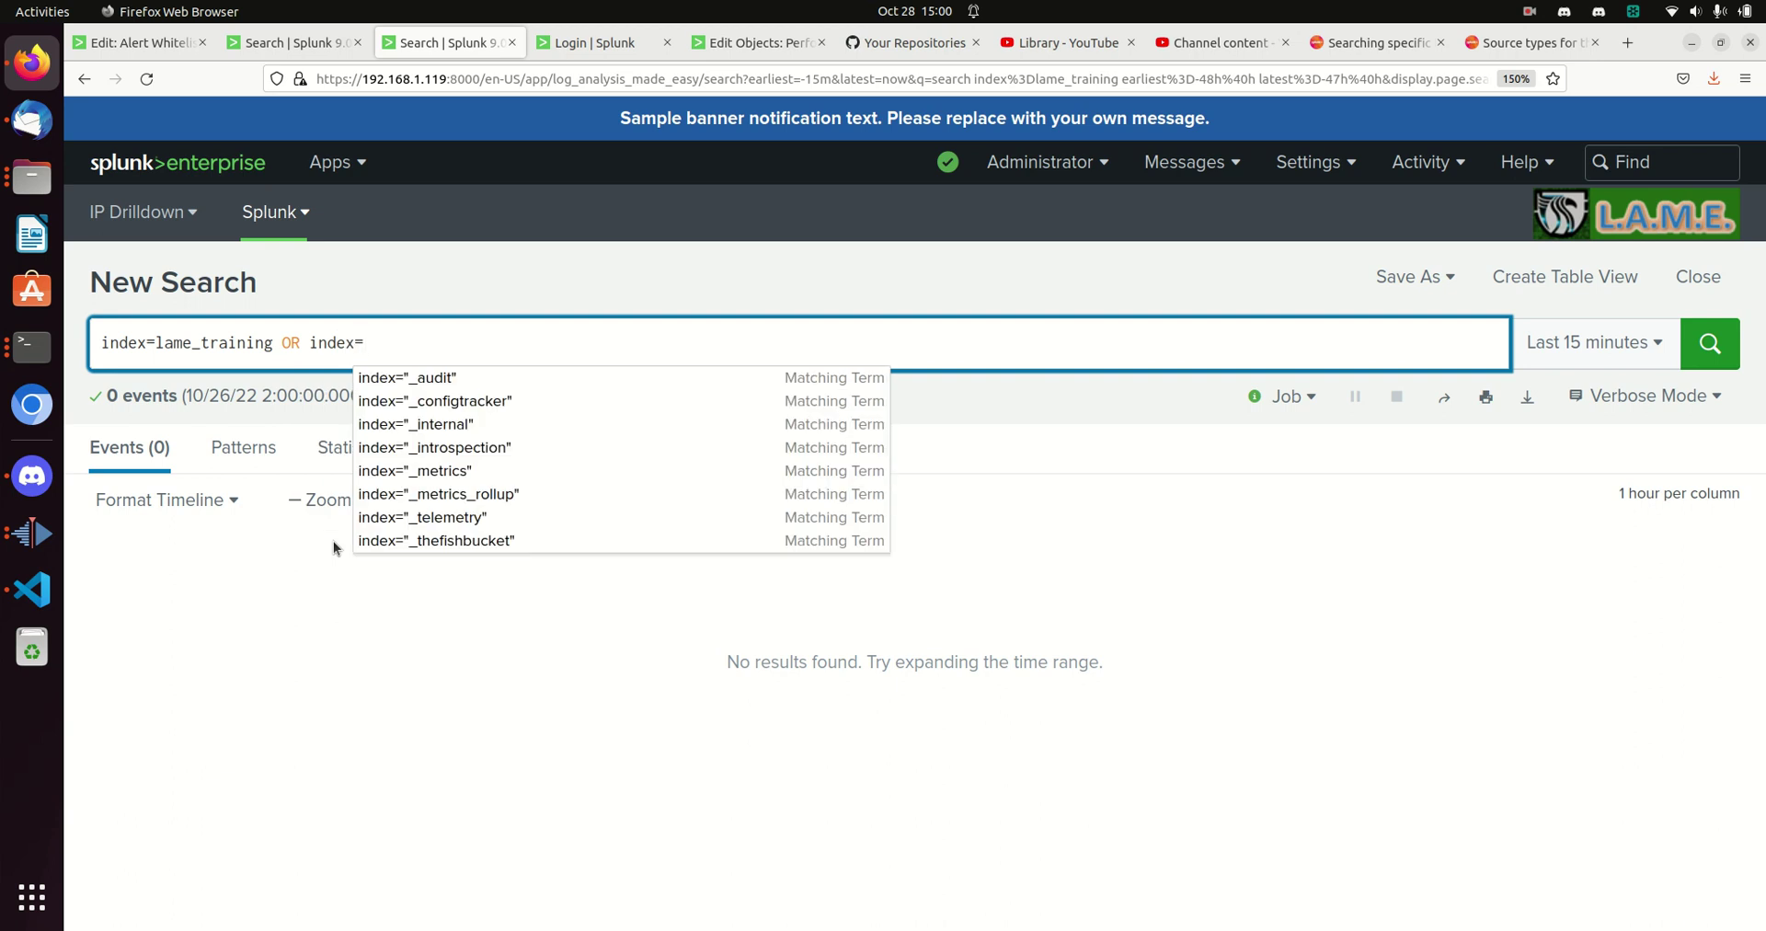
type("_metrics")
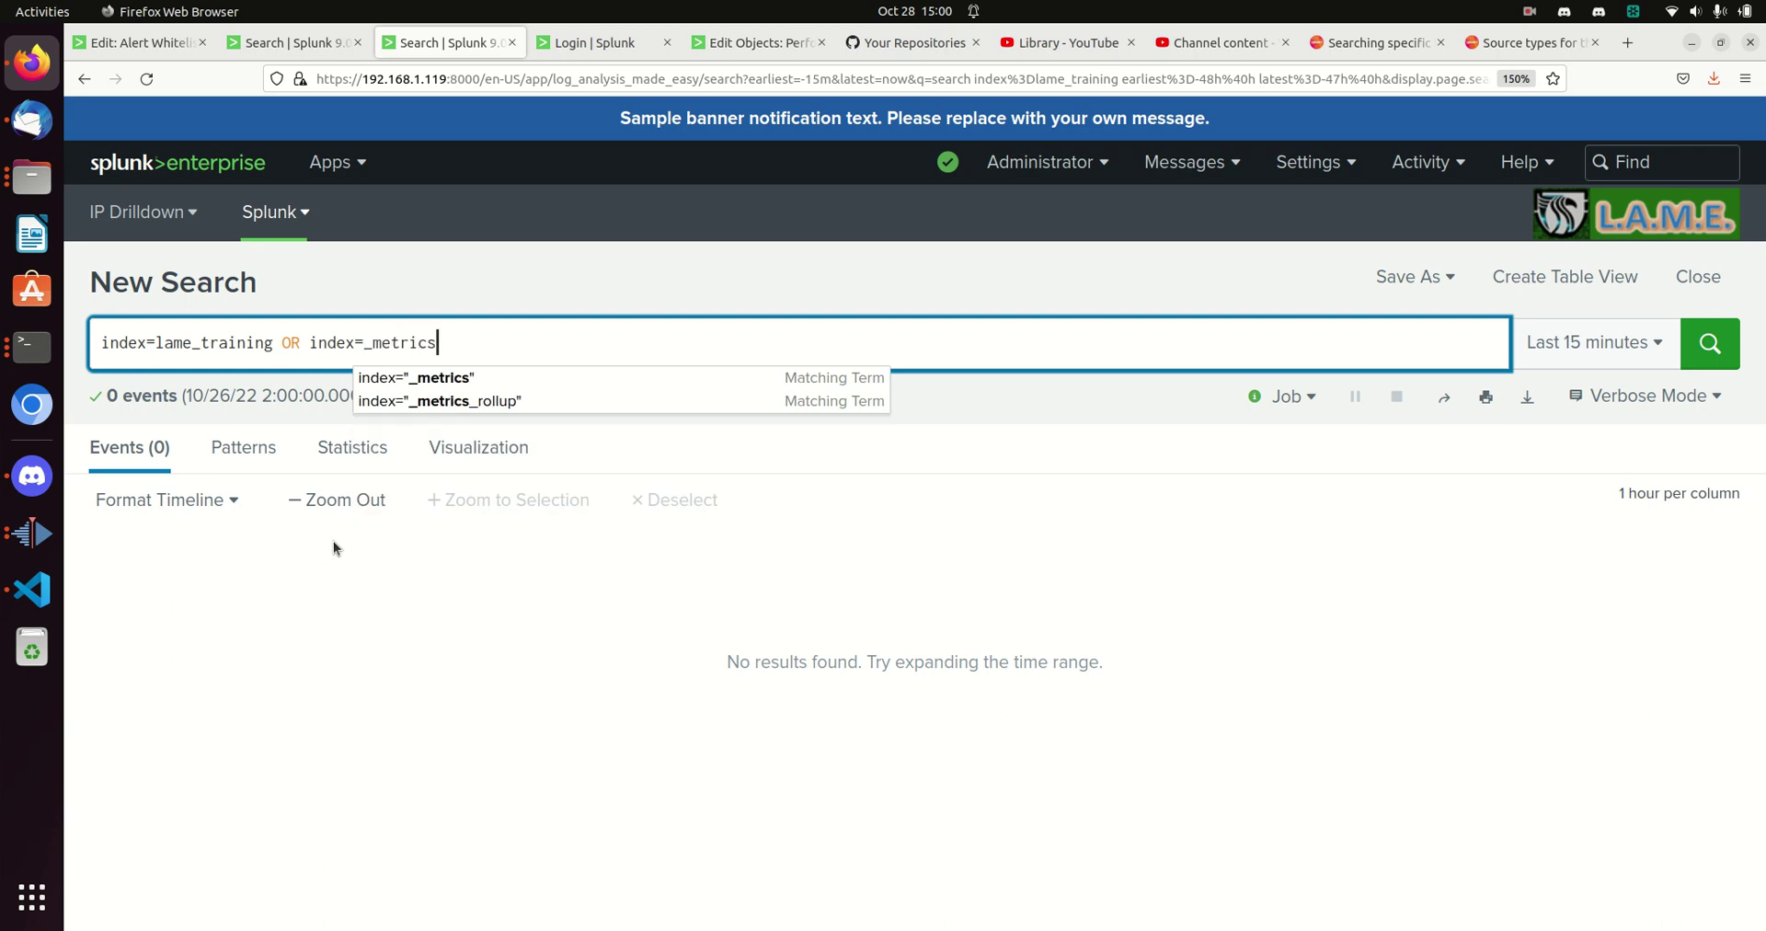
key("BackSpace")
key("BackSpace")
key("BackSpace")
key("BackSpace")
key("BackSpace")
key("BackSpace")
key("BackSpace")
key("BackSpace")
key("BackSpace")
key("BackSpace")
key("BackSpace")
key("BackSpace")
key("BackSpace")
key("BackSpace")
key("BackSpace")
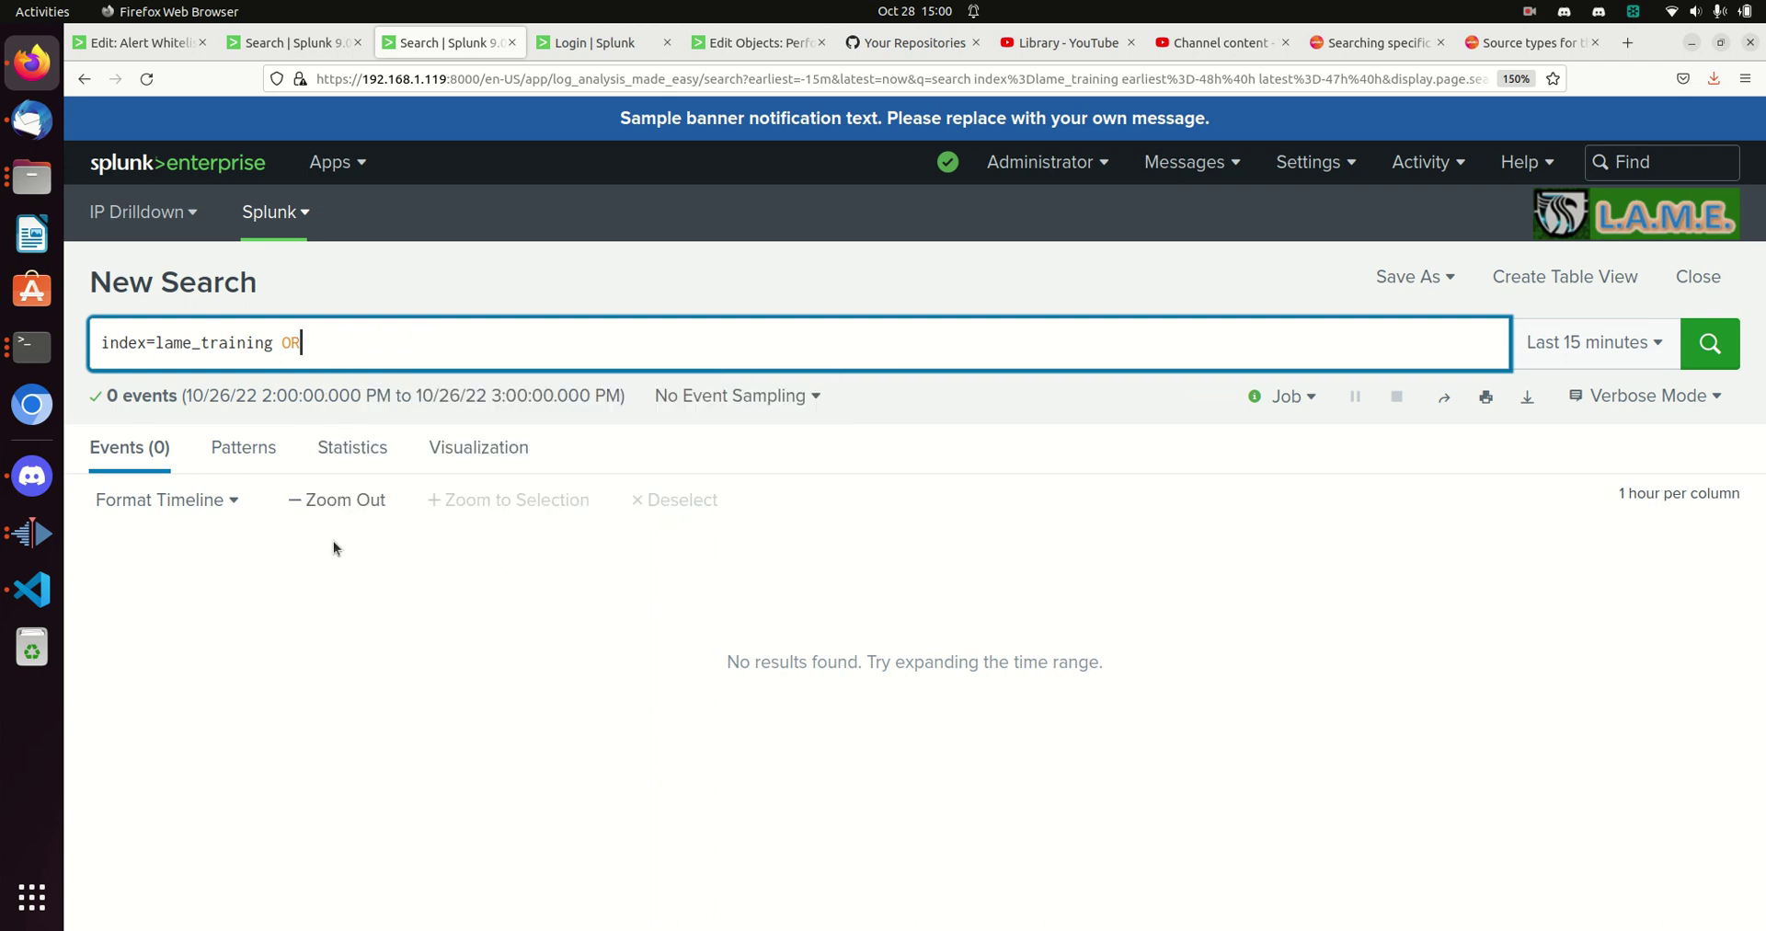
type("=")
key("BackSpace")
type("index=*")
key("BackSpace")
key("BackSpace")
key("BackSpace")
key("BackSpace")
key("BackSpace")
key("BackSpace")
key("BackSpace")
key("BackSpace")
key("BackSpace")
key("BackSpace")
Step: Add sourcetype=lame_conn after the index term, correcting typos along the way
type("sour")
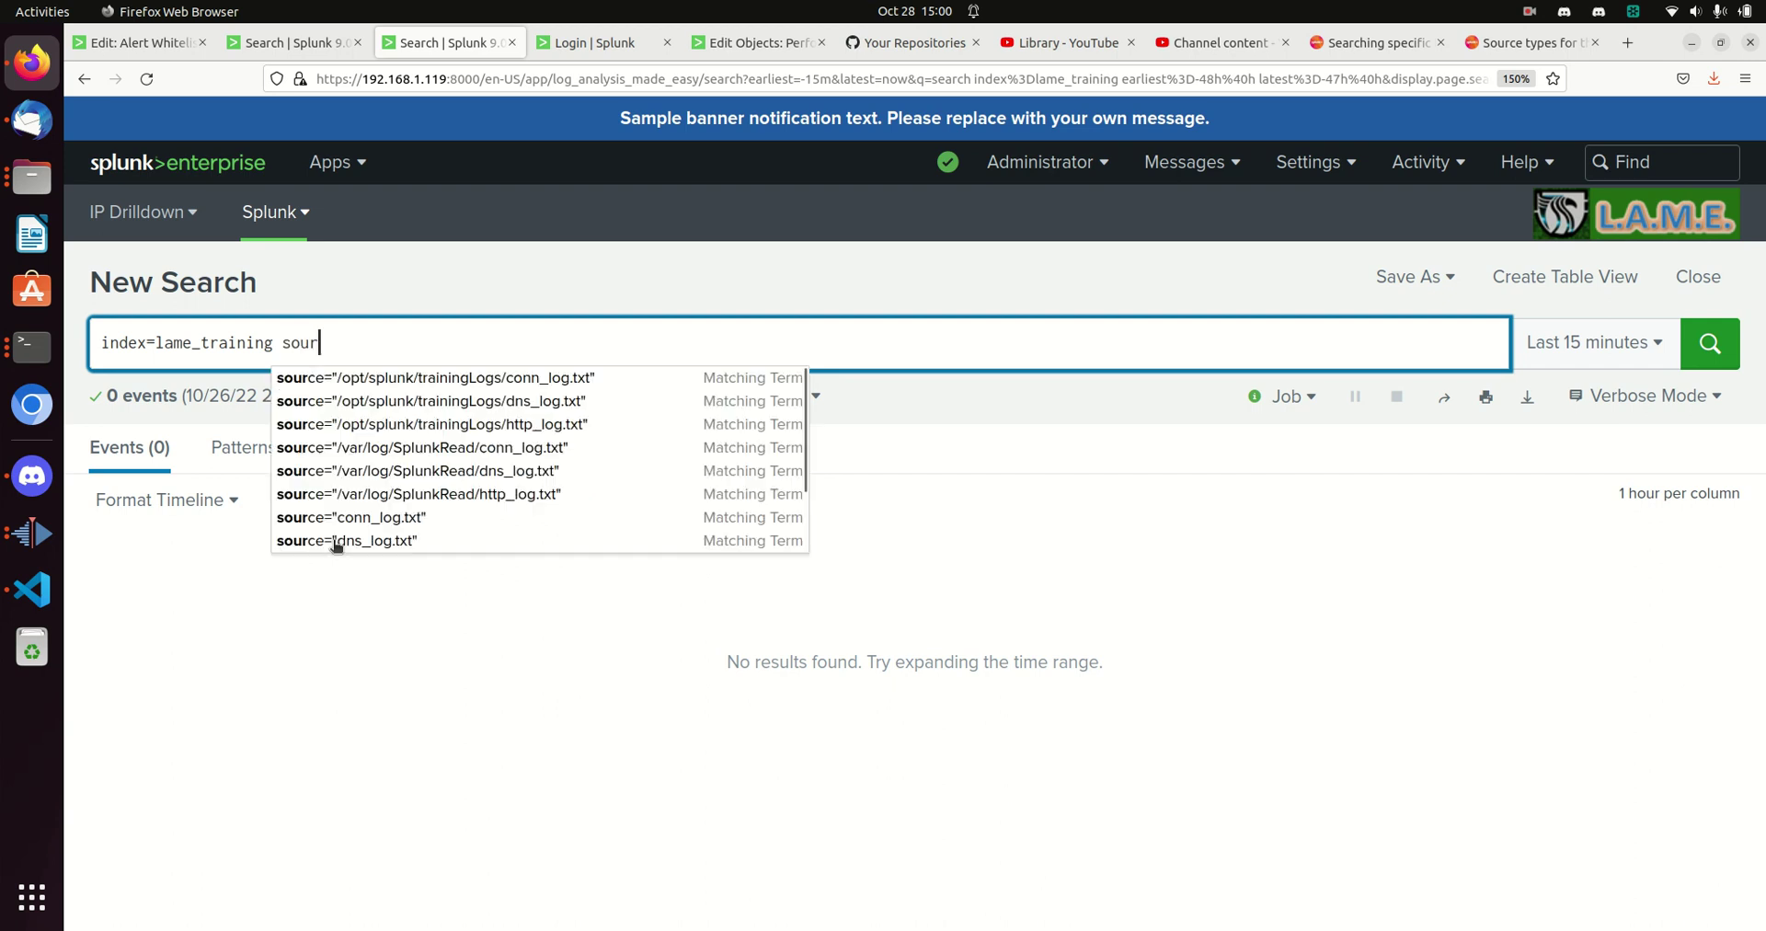
type("cety[e")
key("BackSpace")
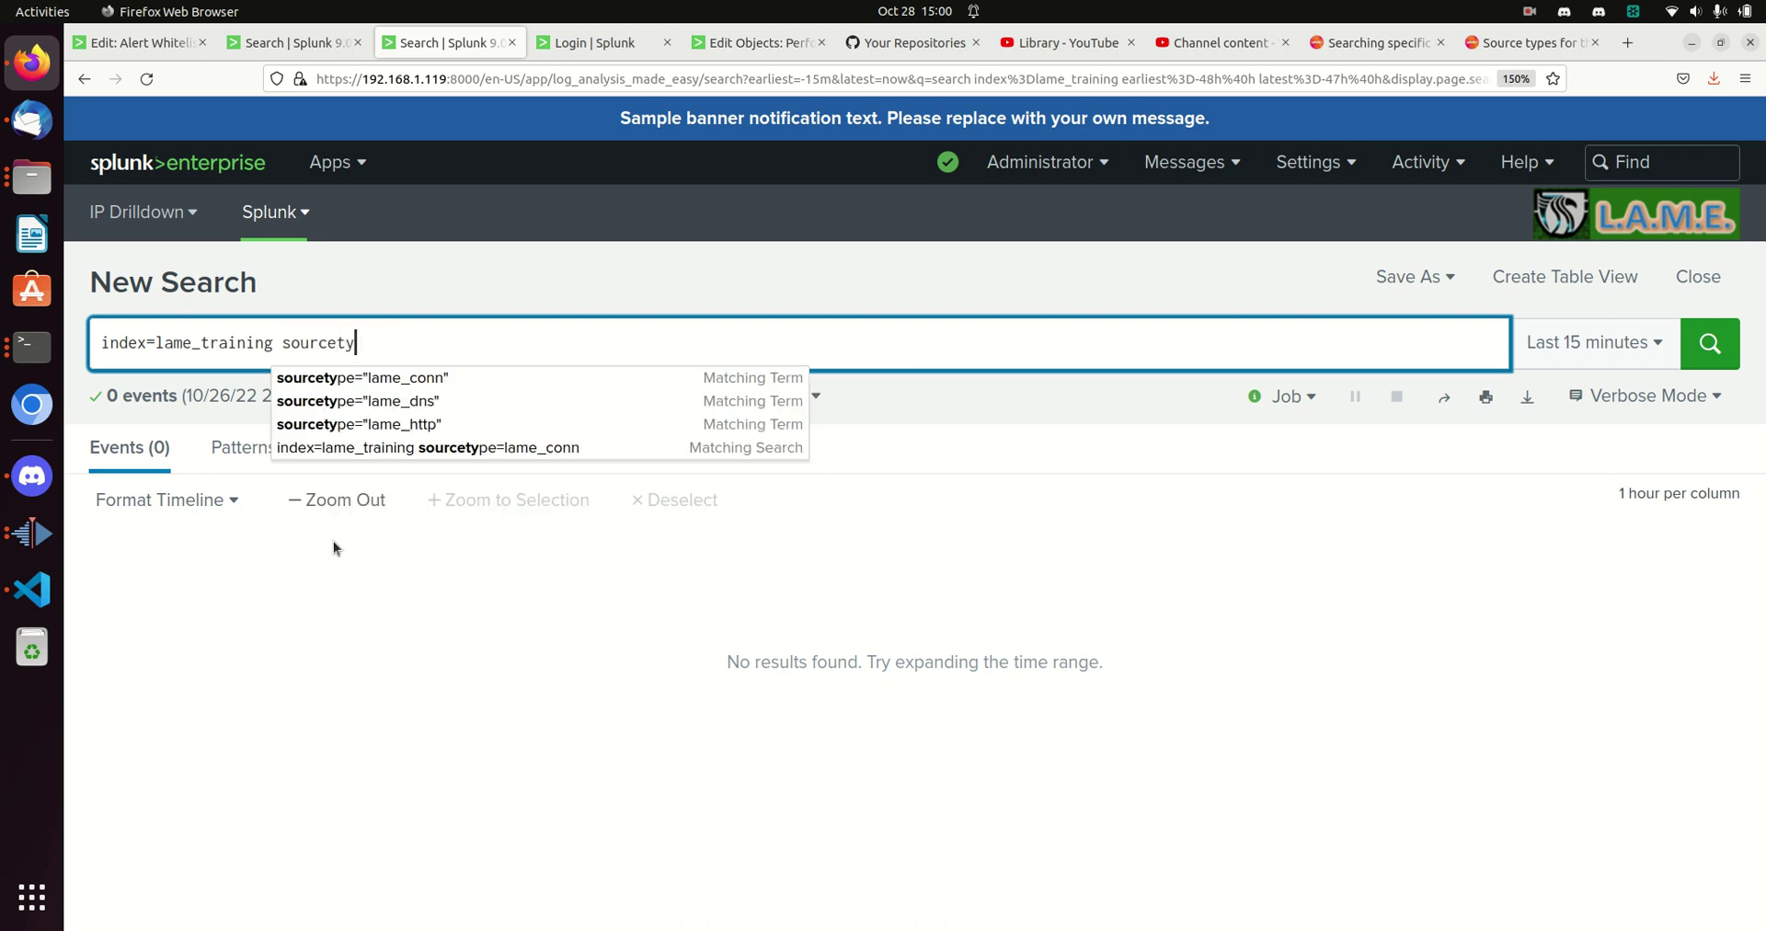
type("e")
key("BackSpace")
key("BackSpace")
type("pe+")
key("BackSpace")
type("_")
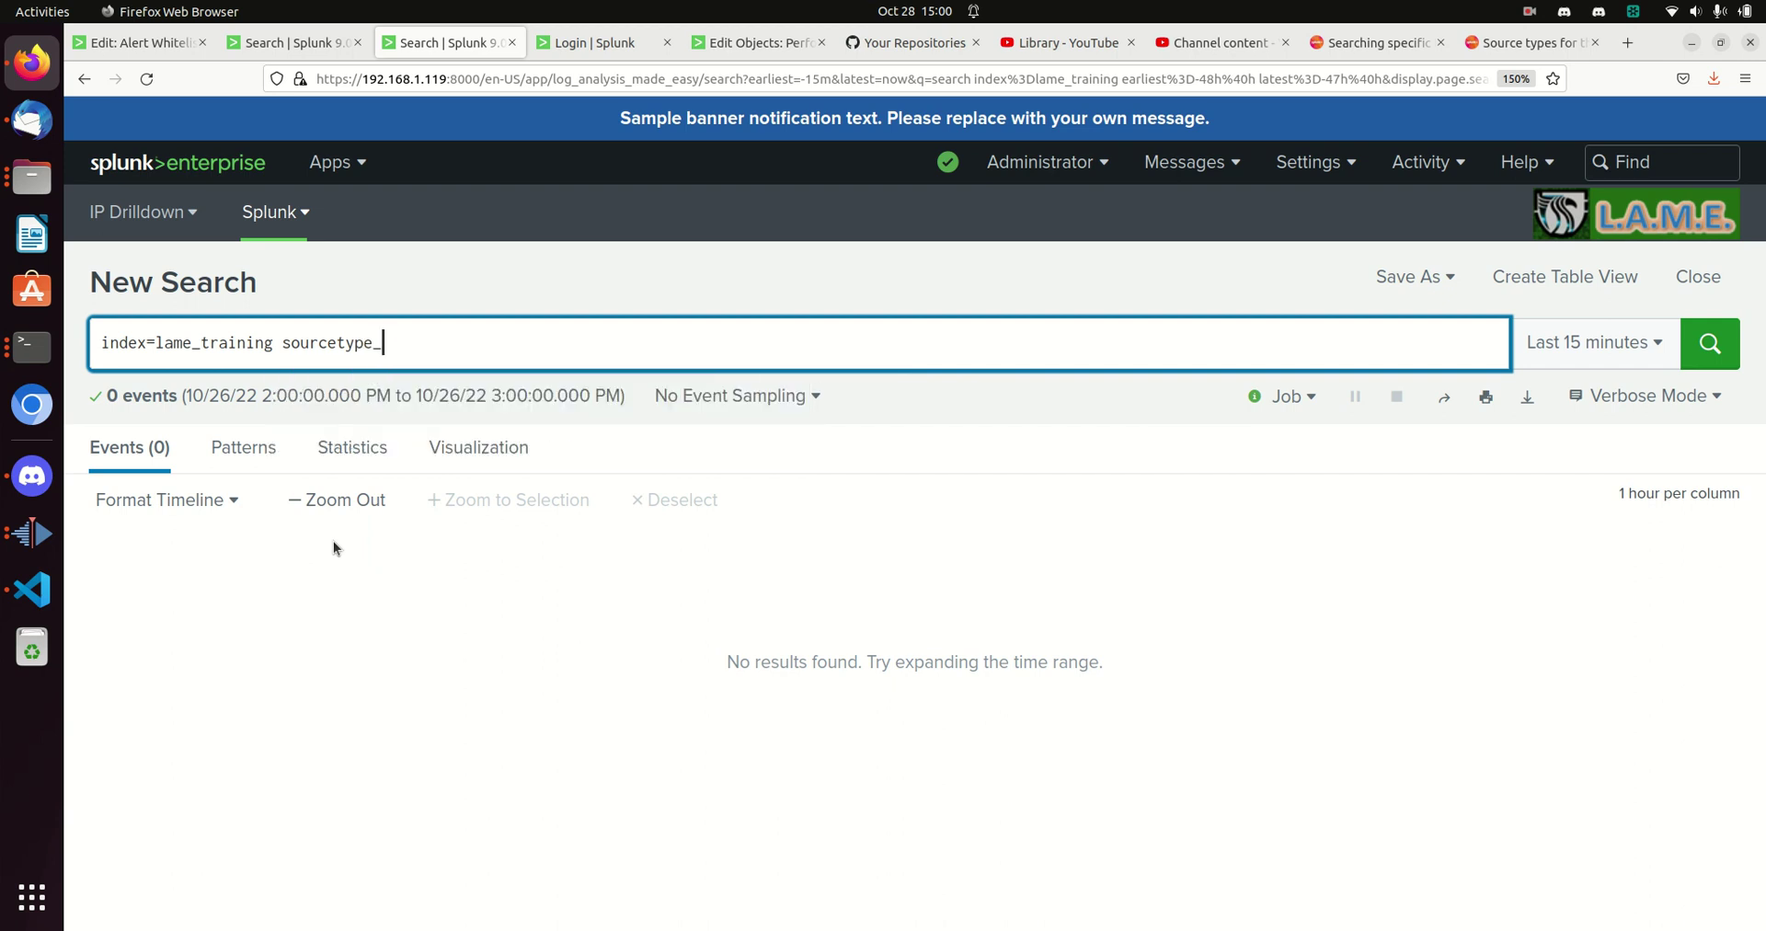
type("lam")
key("BackSpace")
key("BackSpace")
key("BackSpace")
key("BackSpace")
type("=lame_conn")
Step: Append src_ip="10.0.0.1" and run the search, which returns 0 events
type("src_ip")
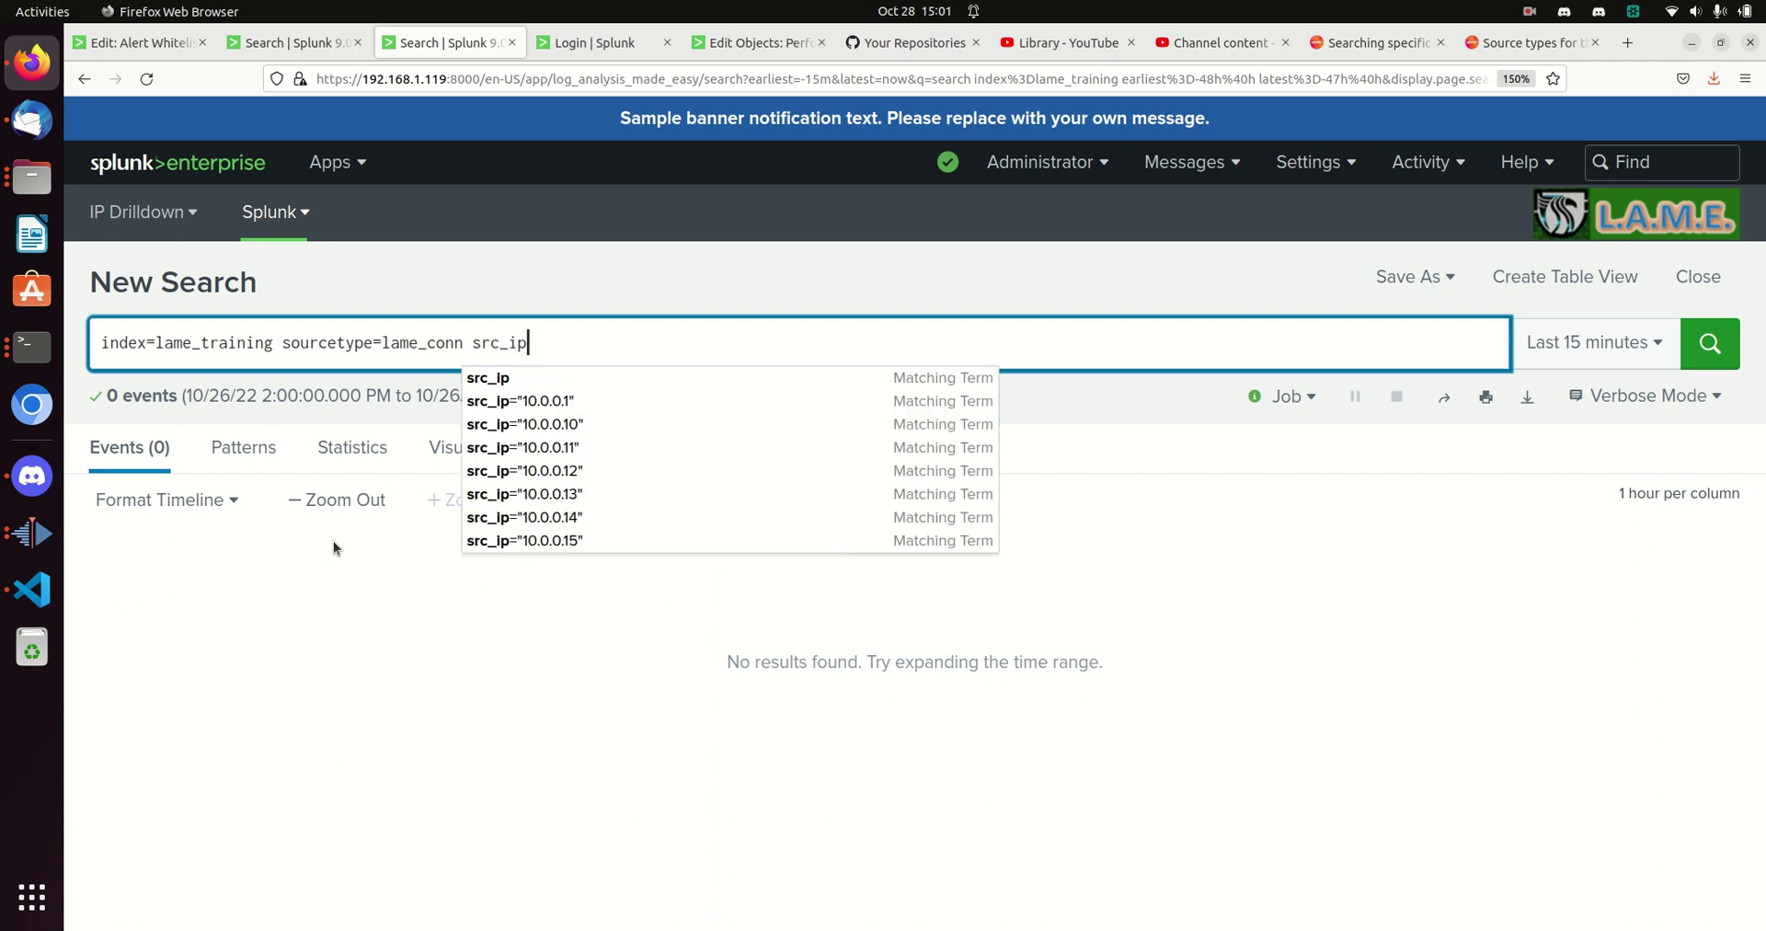
type("=10.0.0")
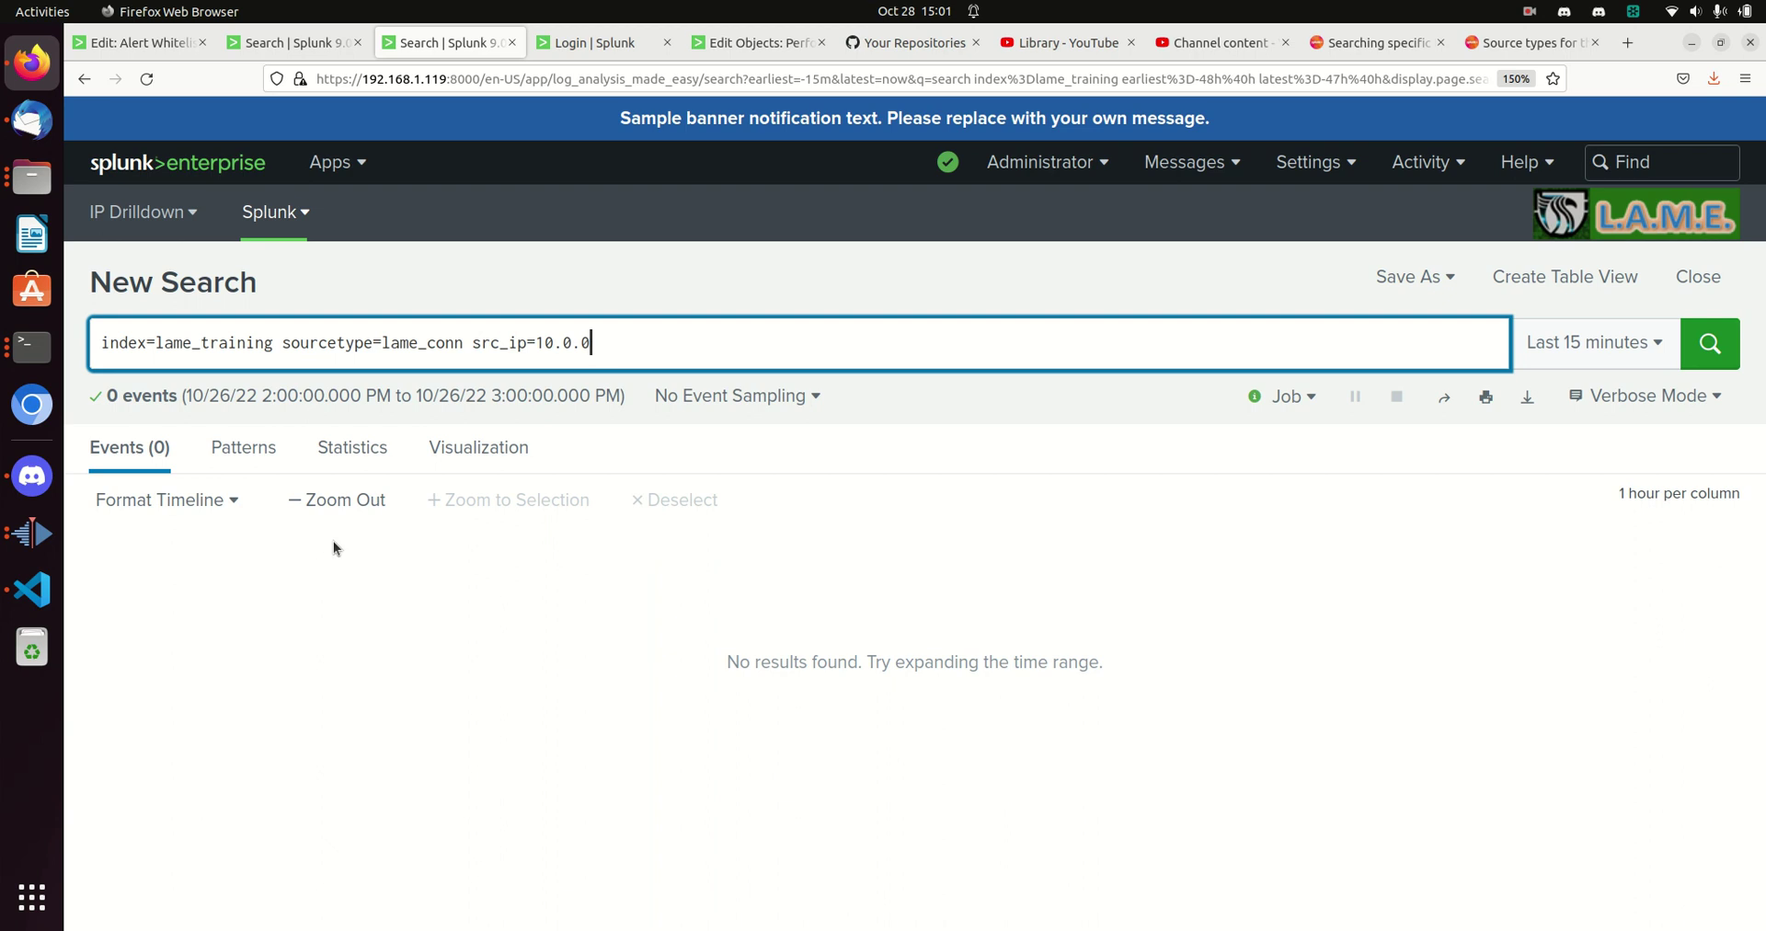
type(".0\"")
key("Left")
key("Left")
key("Left")
key("Left")
key("Left")
key("Left")
key("Left")
key("Left")
key("Left")
key("Left")
key("Left")
key("Right")
key("Right")
type("\"")
key("End")
key("Return")
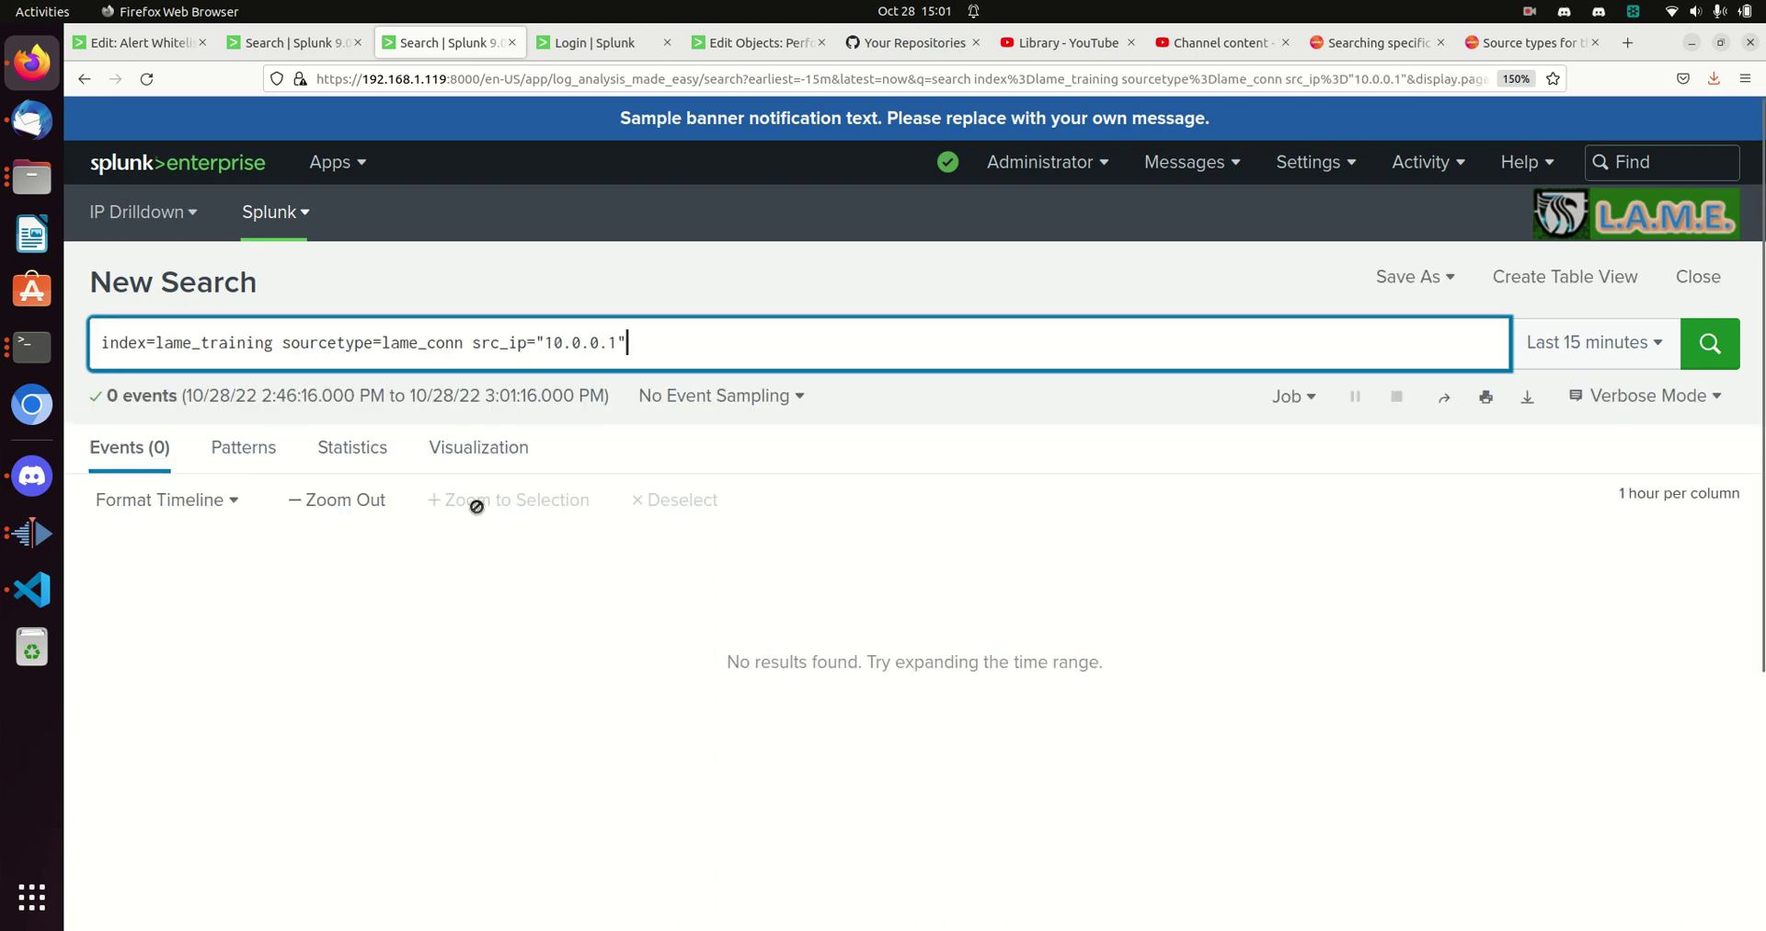
Step: Switch the time range from Last 15 minutes to All time, yielding 38 events
left_click(1594, 342)
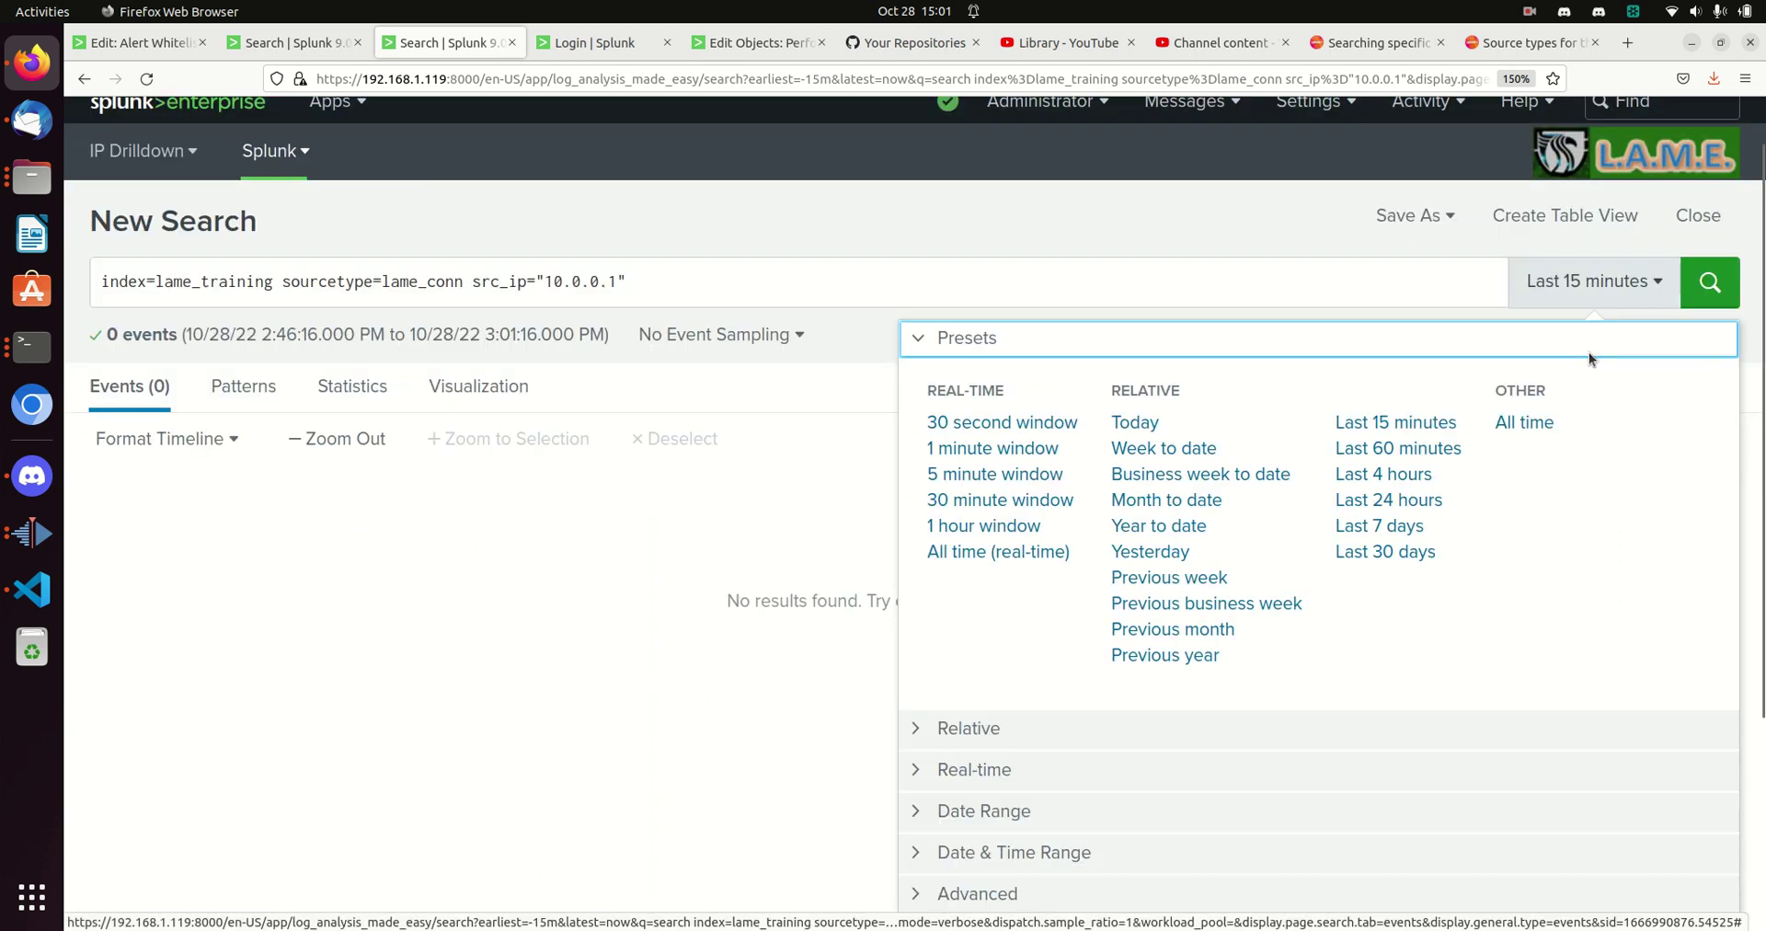
left_click(1525, 423)
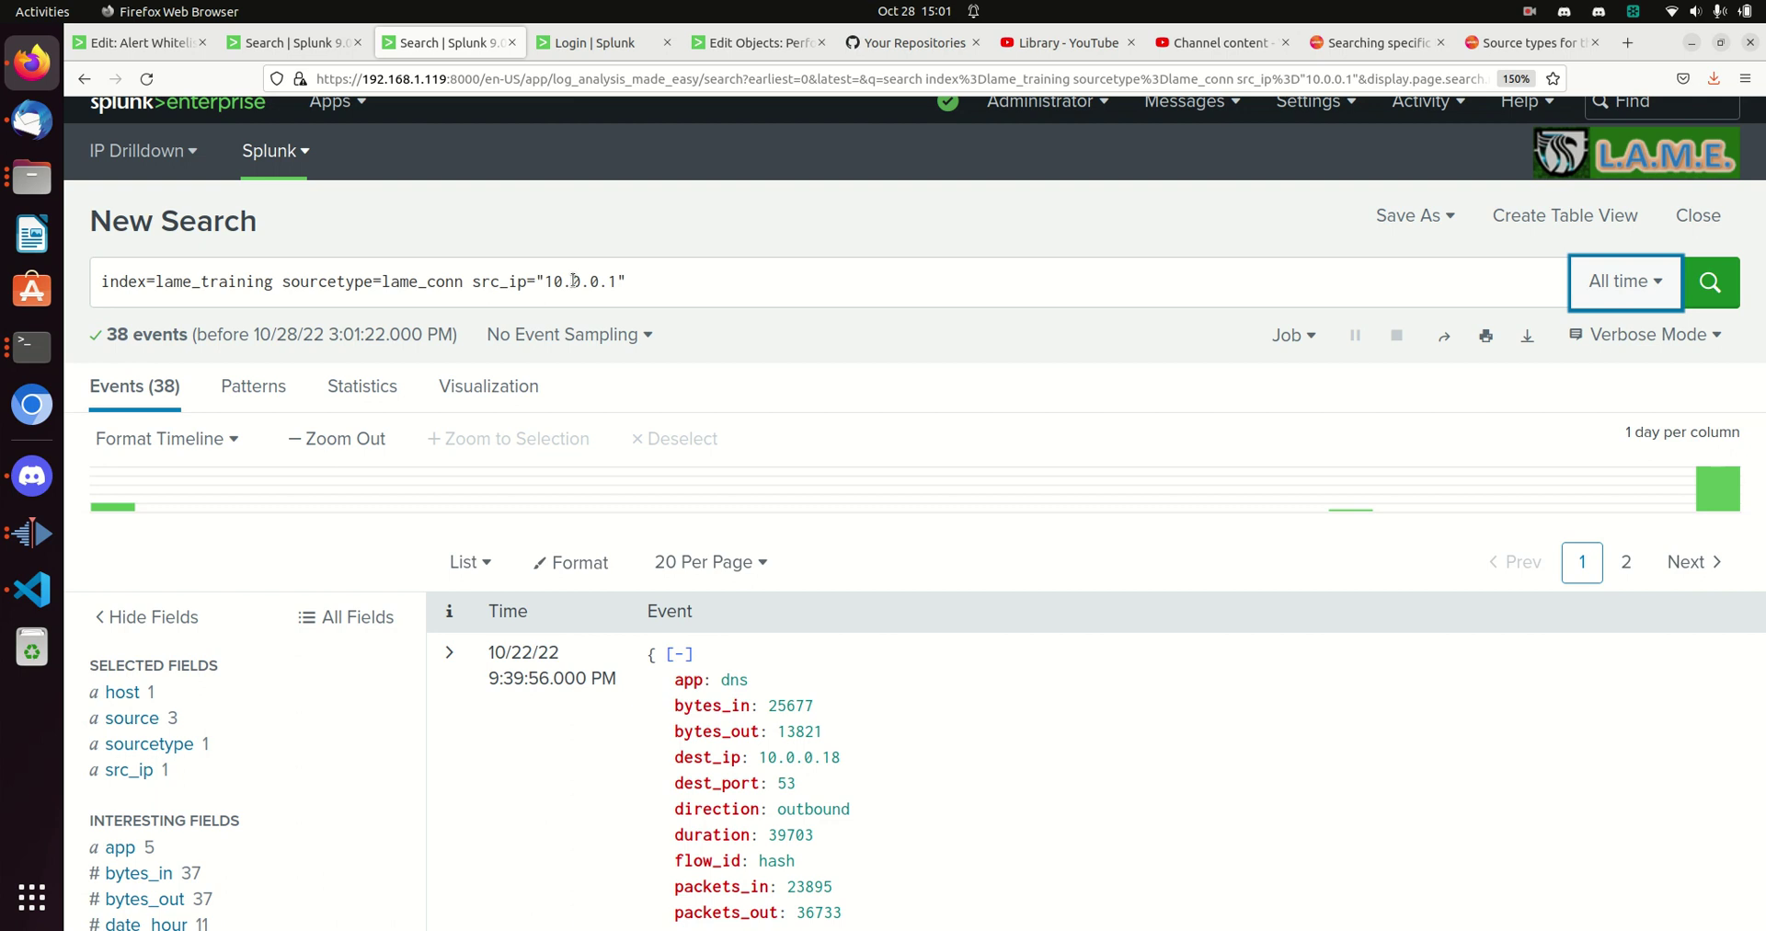
Step: Add AND dest_ip=10.0.0.18, remove the stray OR, and rerun to get 2 events
left_click(688, 280)
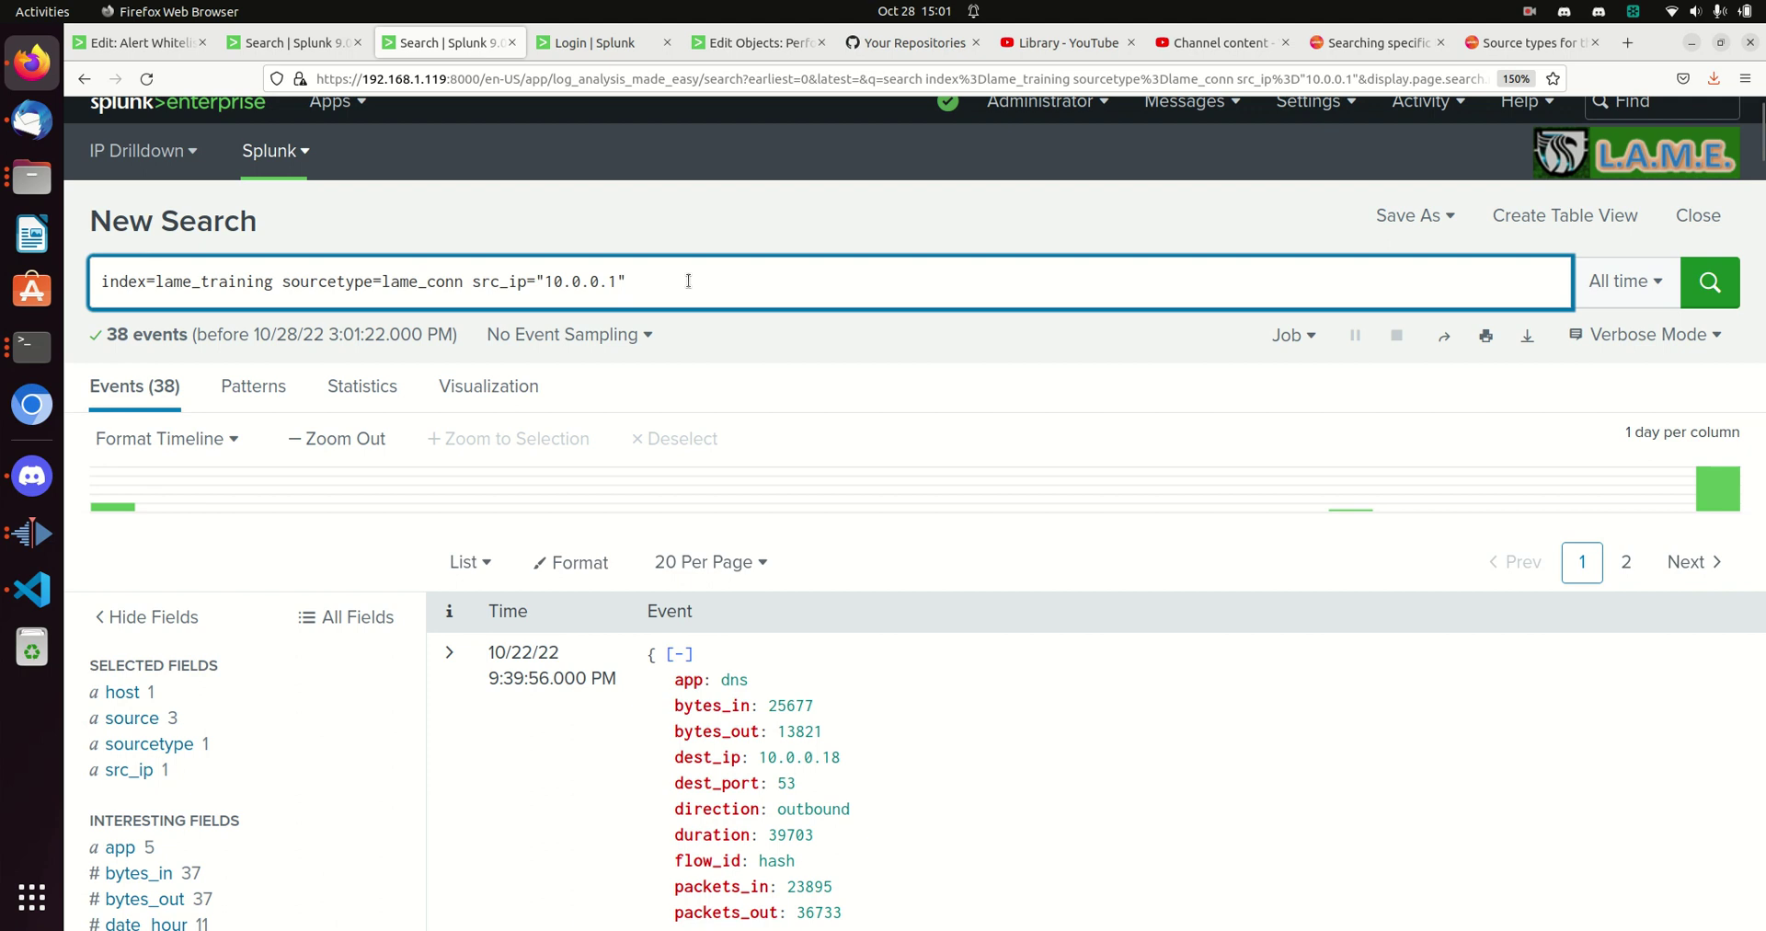
type("and")
key("BackSpace")
key("BackSpace")
key("BackSpace")
type("AND OR")
left_click(664, 280)
type("dest_ip=10.0.0.18 OR")
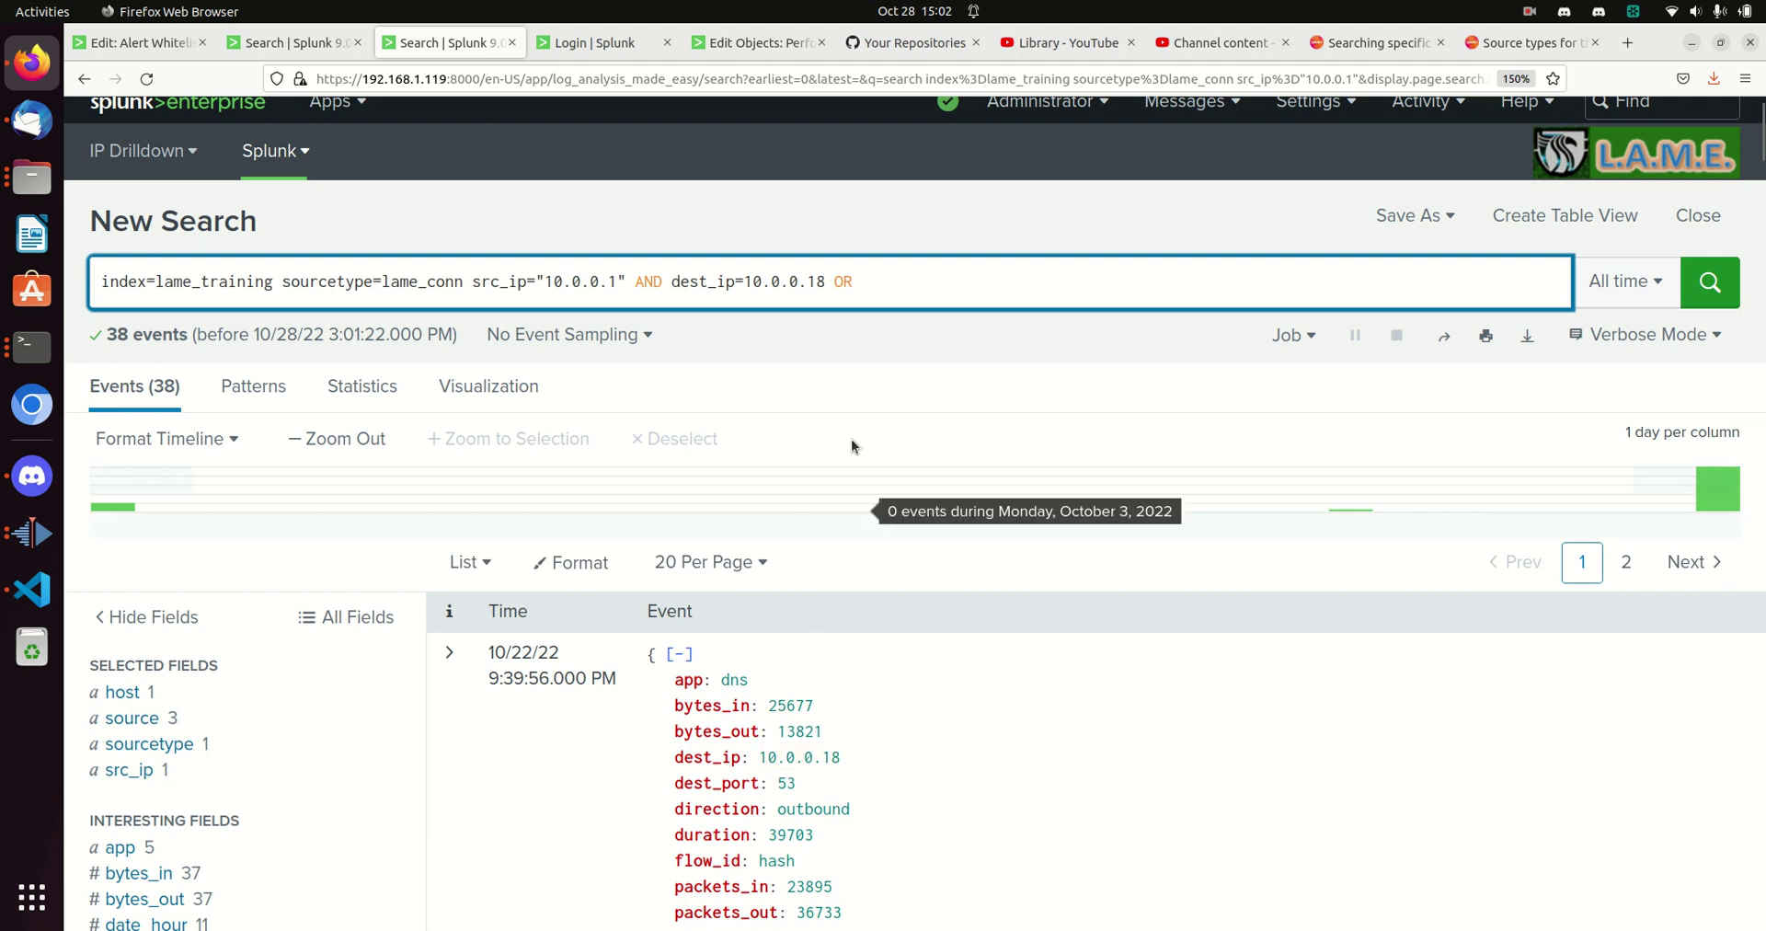
left_click_drag(837, 282, 868, 282)
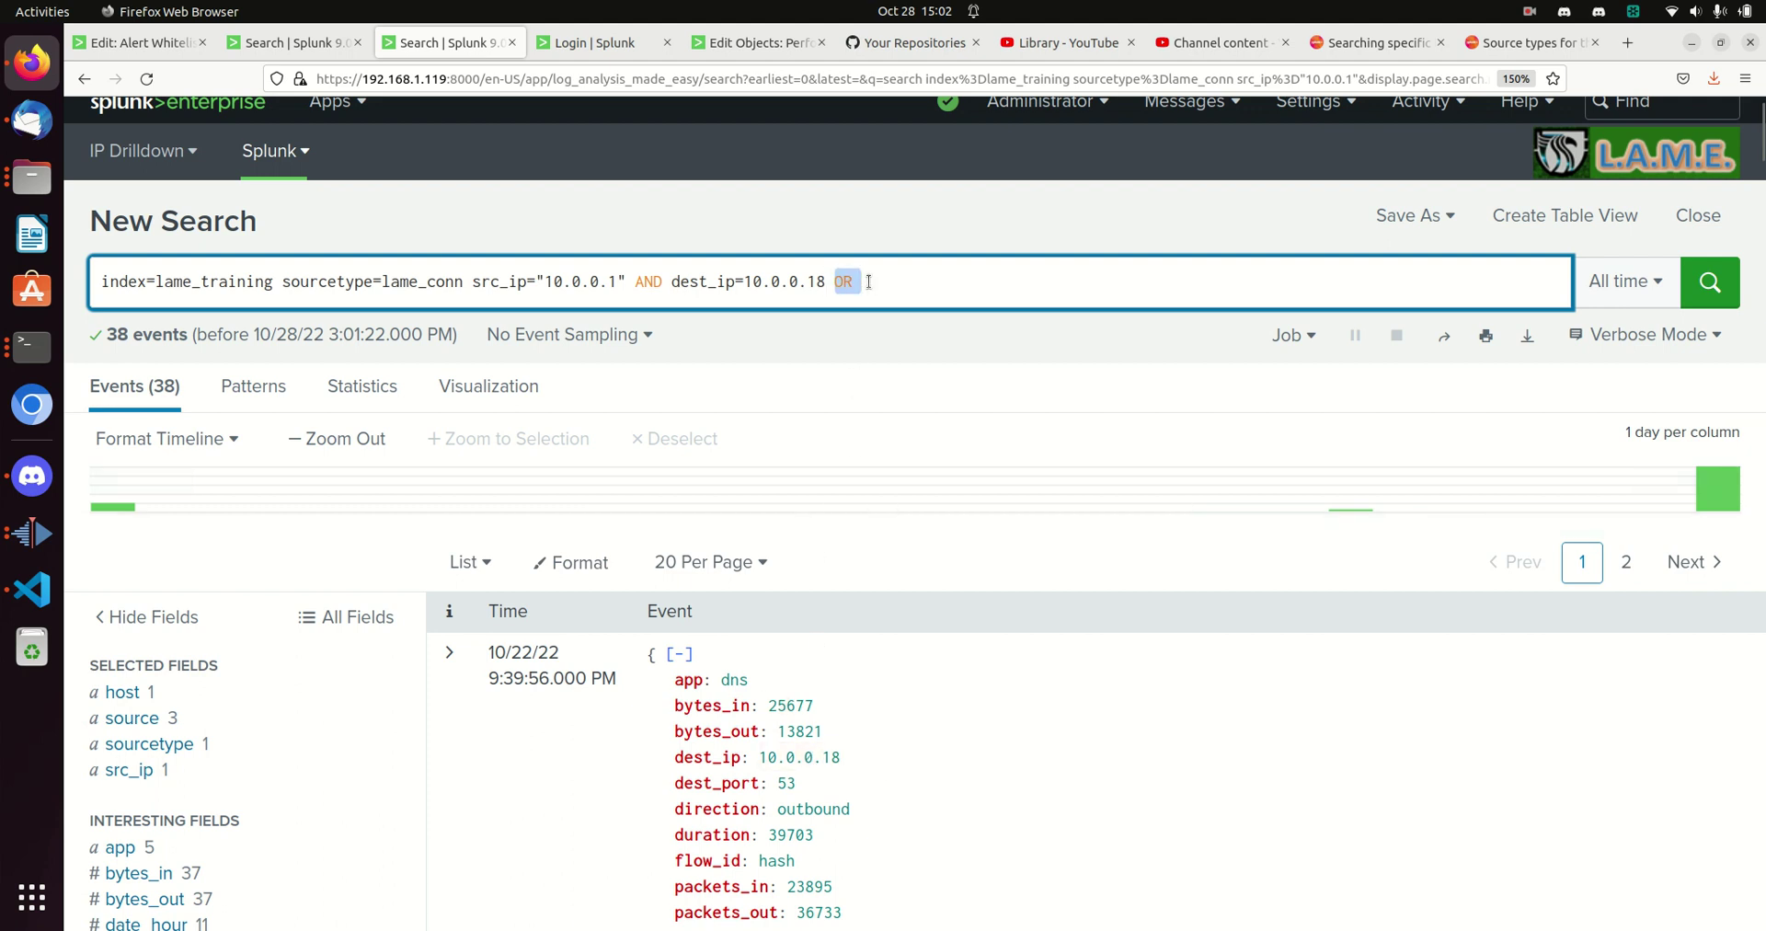
key("BackSpace")
key("Return")
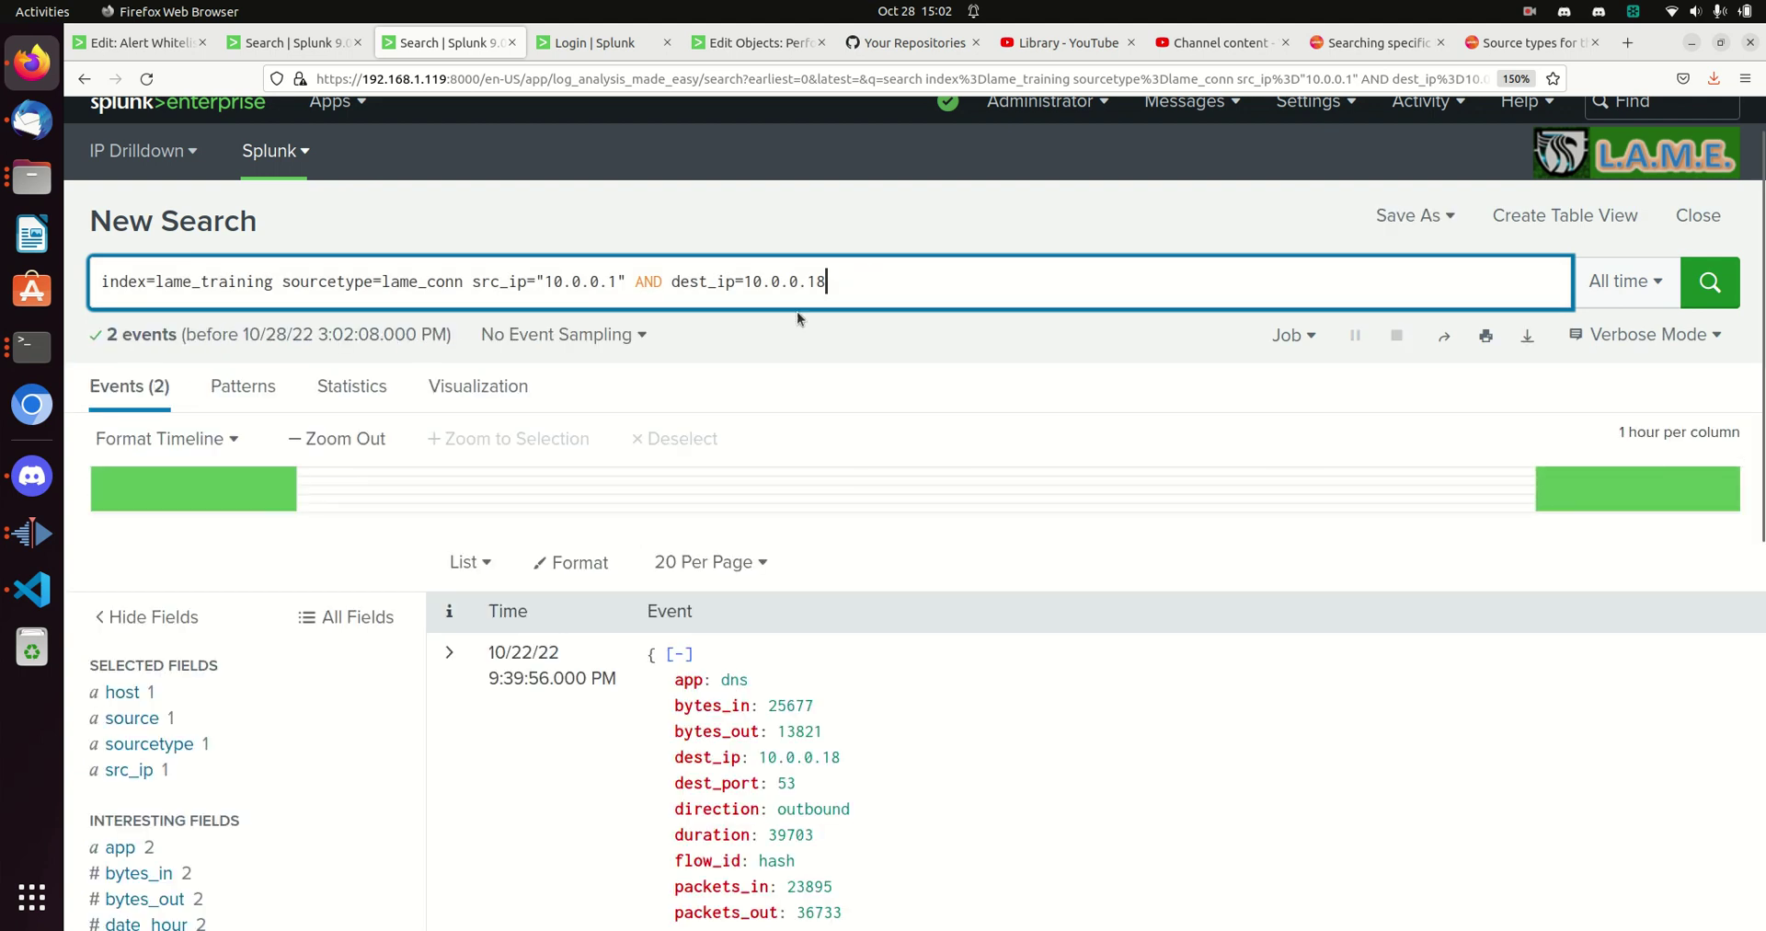
double_click(654, 281)
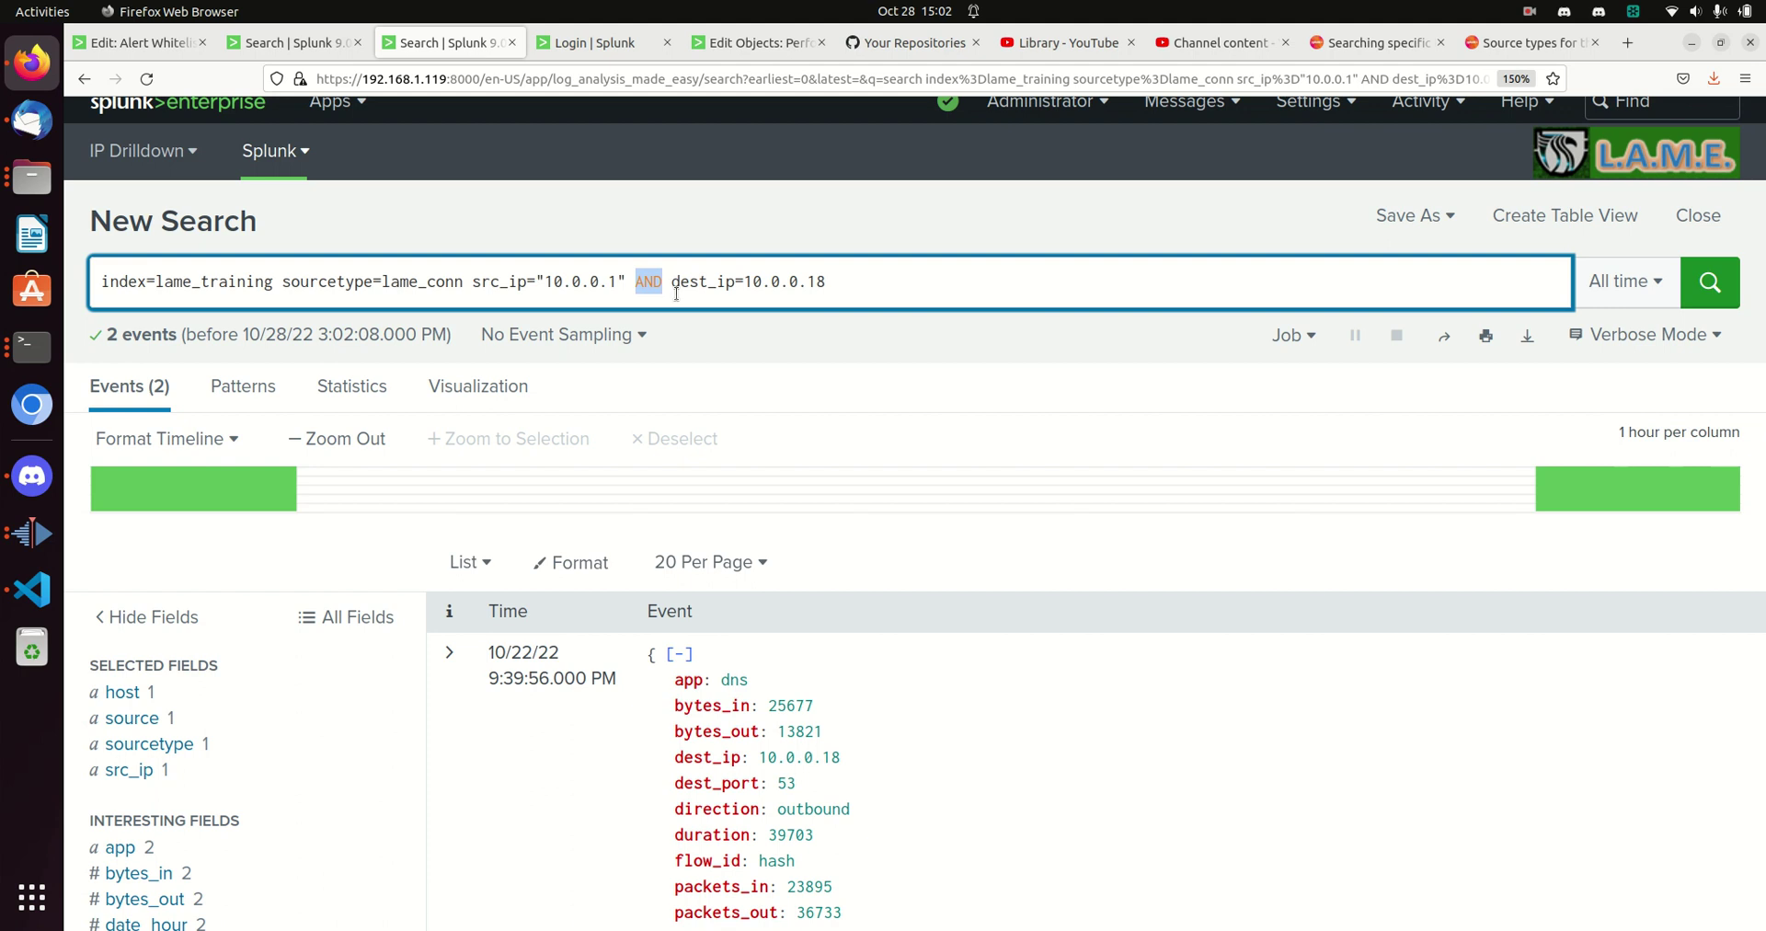
Step: Insert AND after index=lame_training and before src_ip="10.0.0.1"
left_click(276, 280)
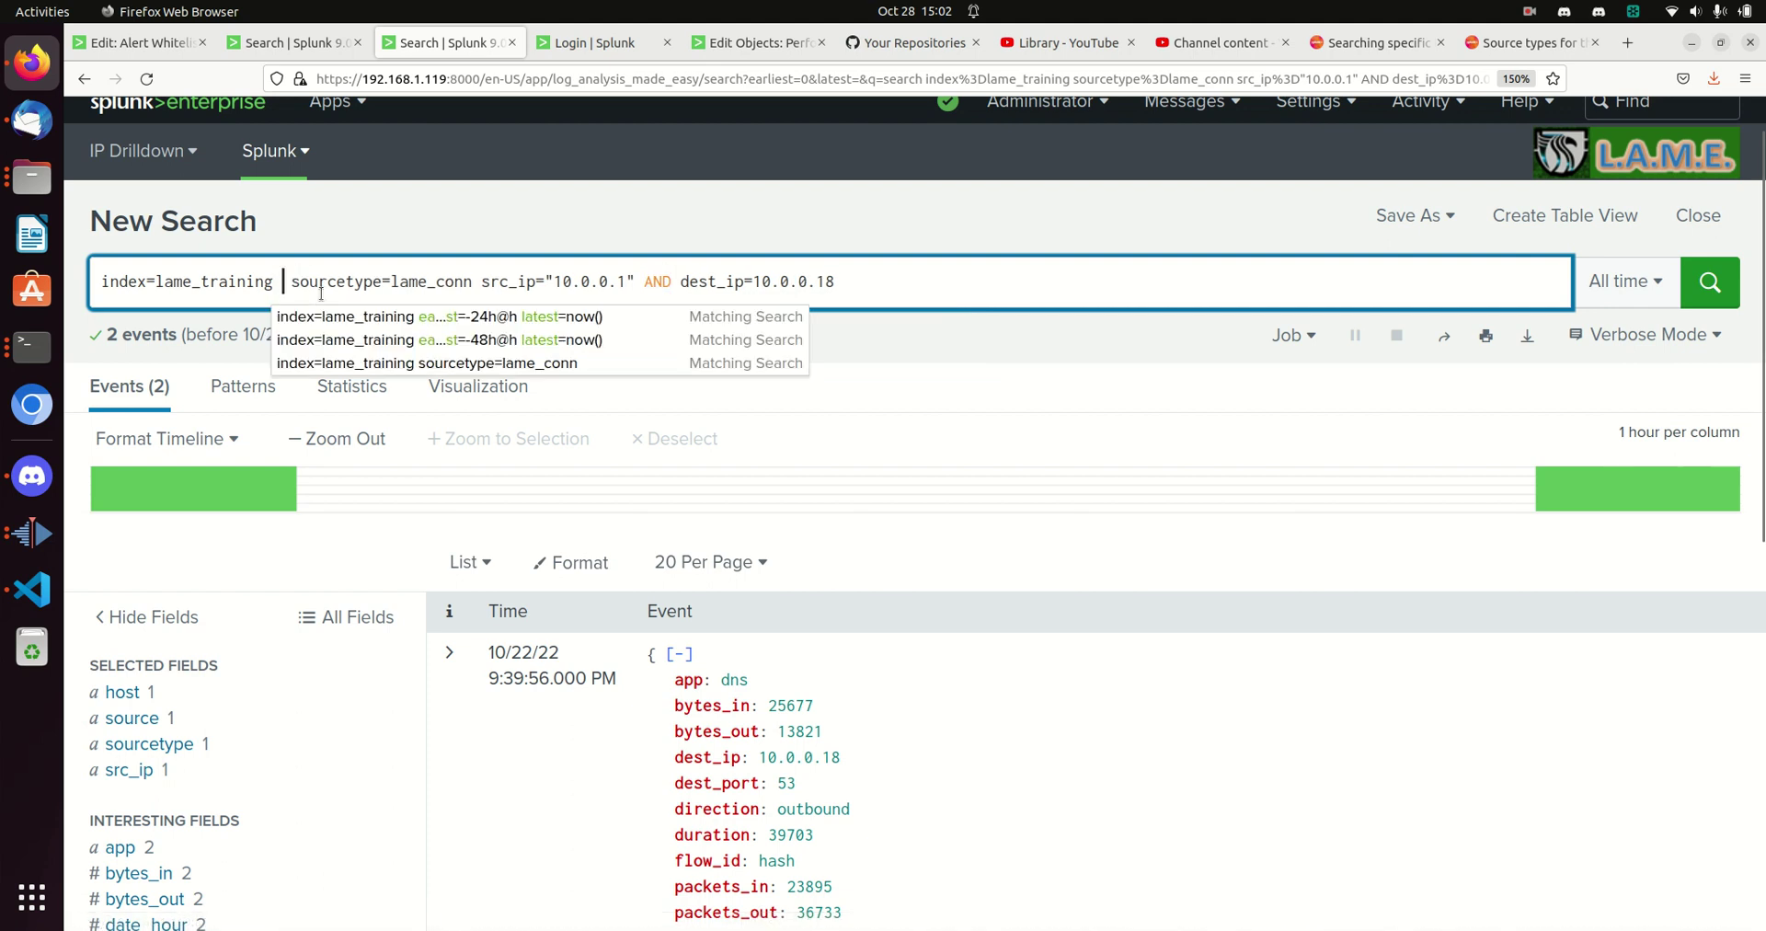
type("AND")
key("Right")
key("Right")
key("Right")
key("Right")
key("Right")
key("Right")
key("Right")
key("Right")
key("Right")
key("Right")
key("Right")
key("Right")
key("Right")
key("Right")
key("Right")
key("Right")
key("Right")
key("Right")
key("Right")
key("Right")
key("Right")
key("Right")
key("Left")
key("Left")
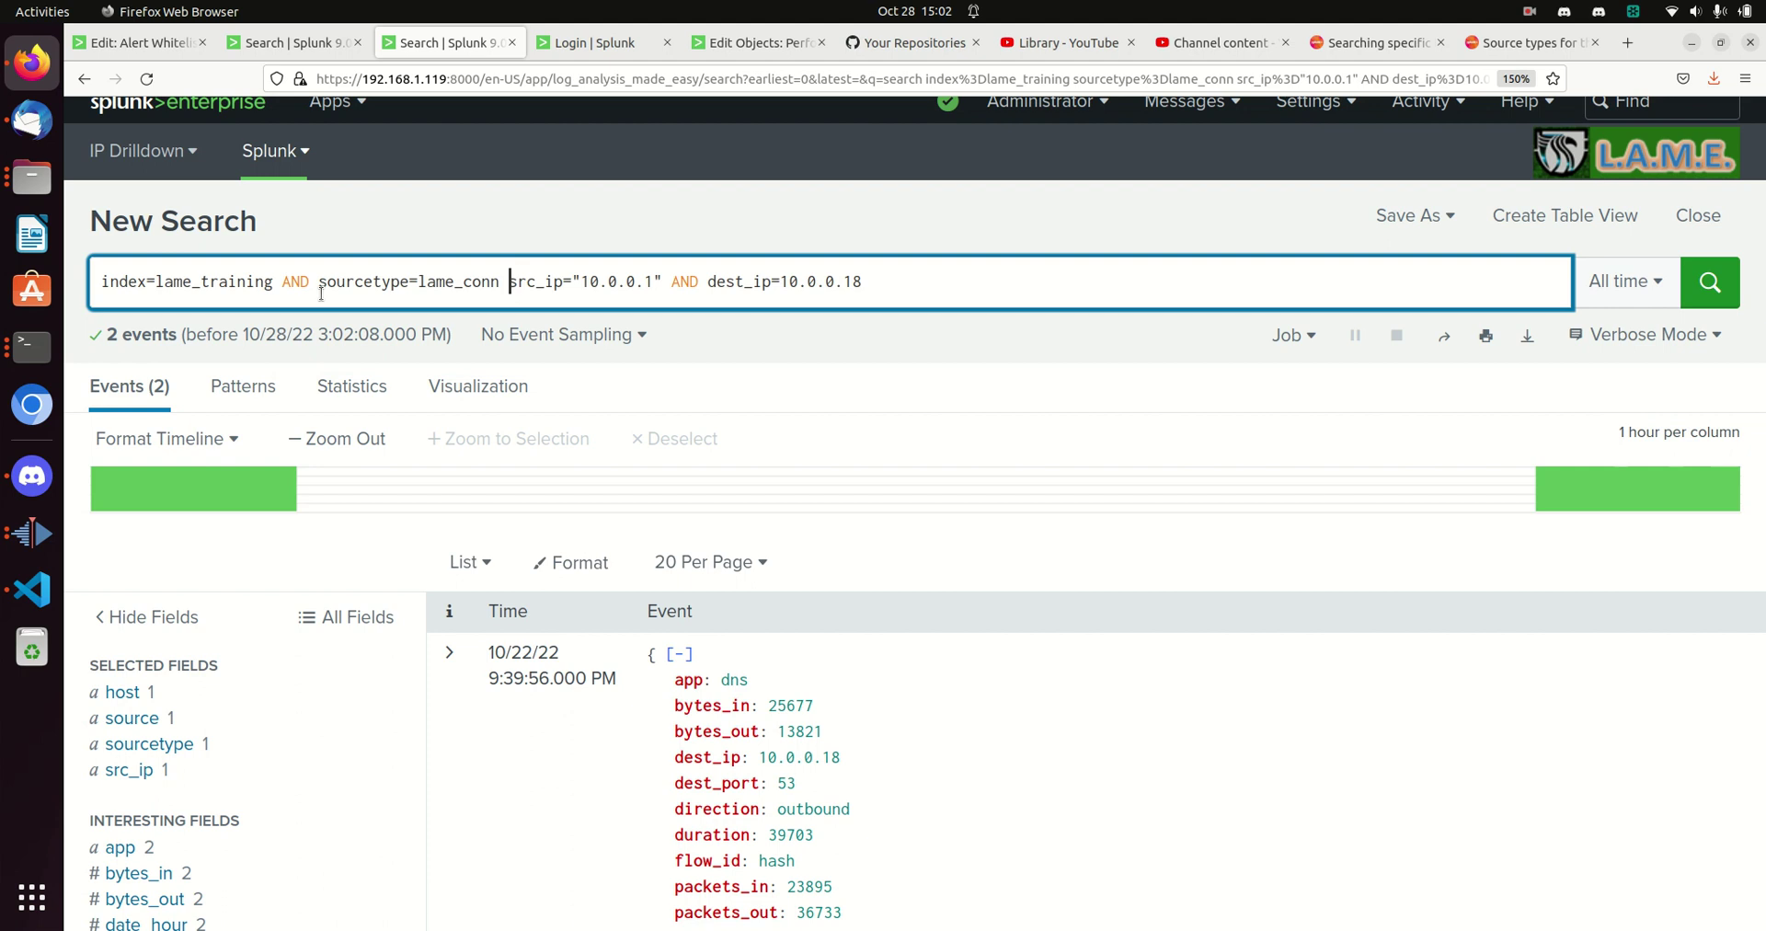
type("AND")
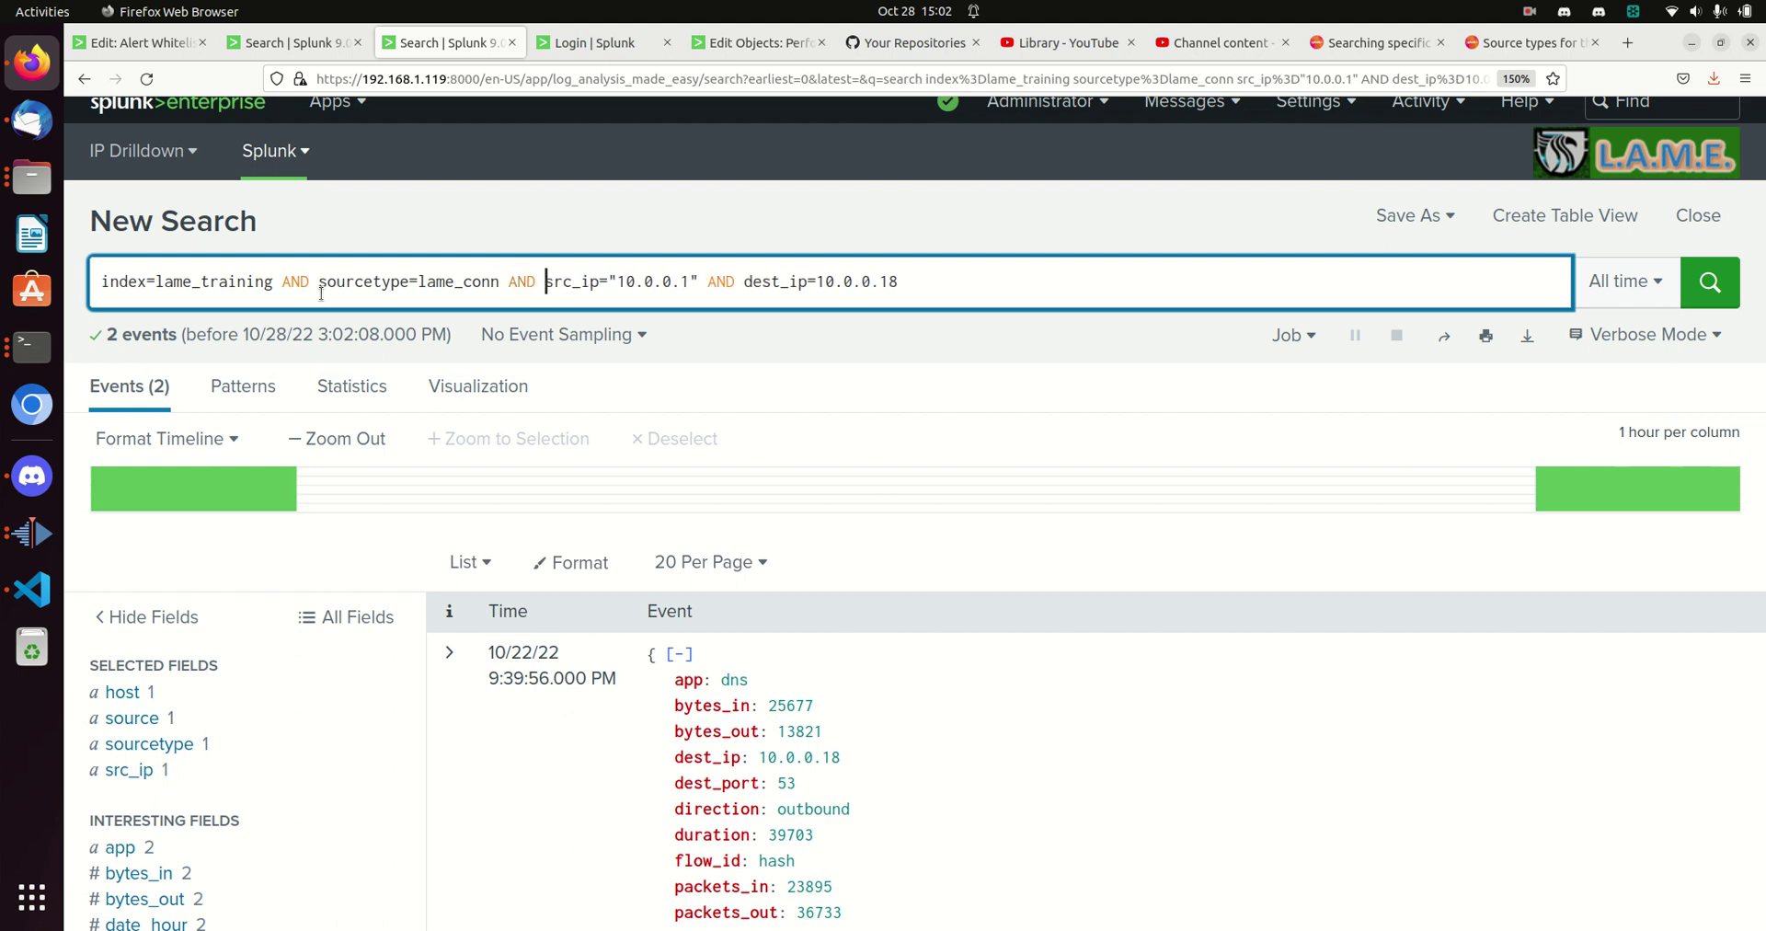
key("Right")
key("Right")
key("Right")
key("Right")
key("Right")
key("Right")
key("Right")
key("Right")
key("Right")
key("Right")
key("Right")
Step: Change the AND before dest_ip=10.0.0.18 to OR
left_click(923, 285)
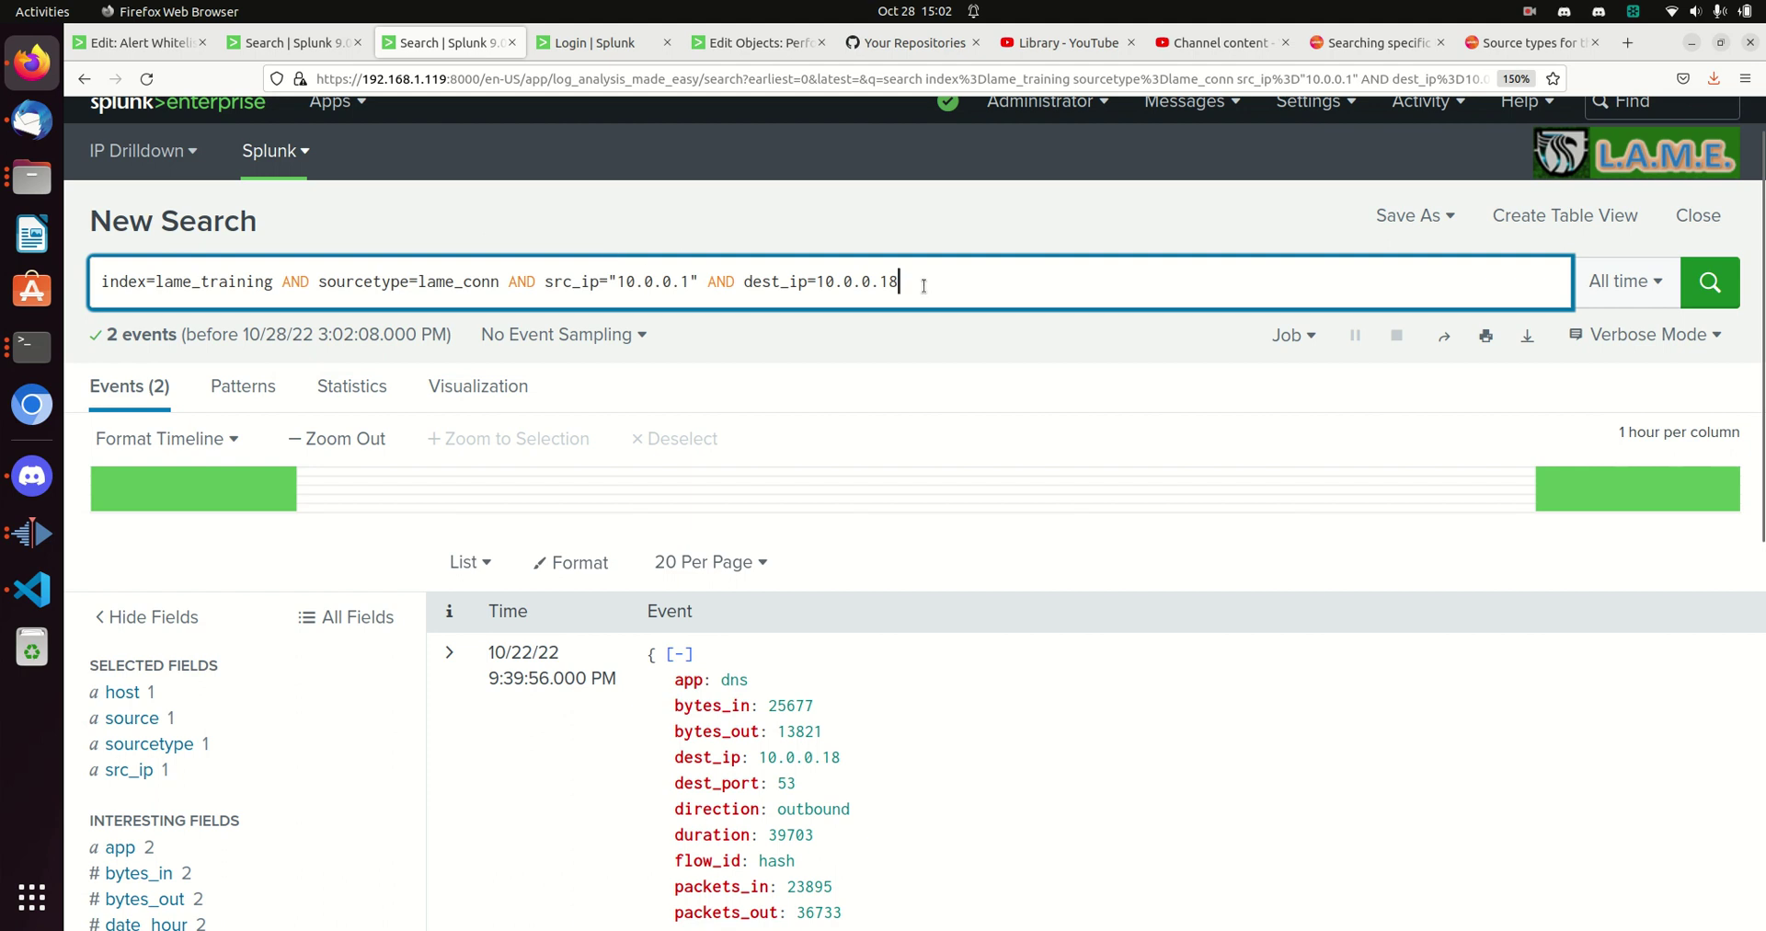
key("Left")
key("Left")
key("Left")
key("Left")
key("Left")
key("Left")
key("Left")
key("Left")
key("Left")
key("Left")
key("Left")
key("Left")
key("Left")
key("Left")
key("Left")
key("Left")
key("Left")
key("Left")
key("Left")
key("Left")
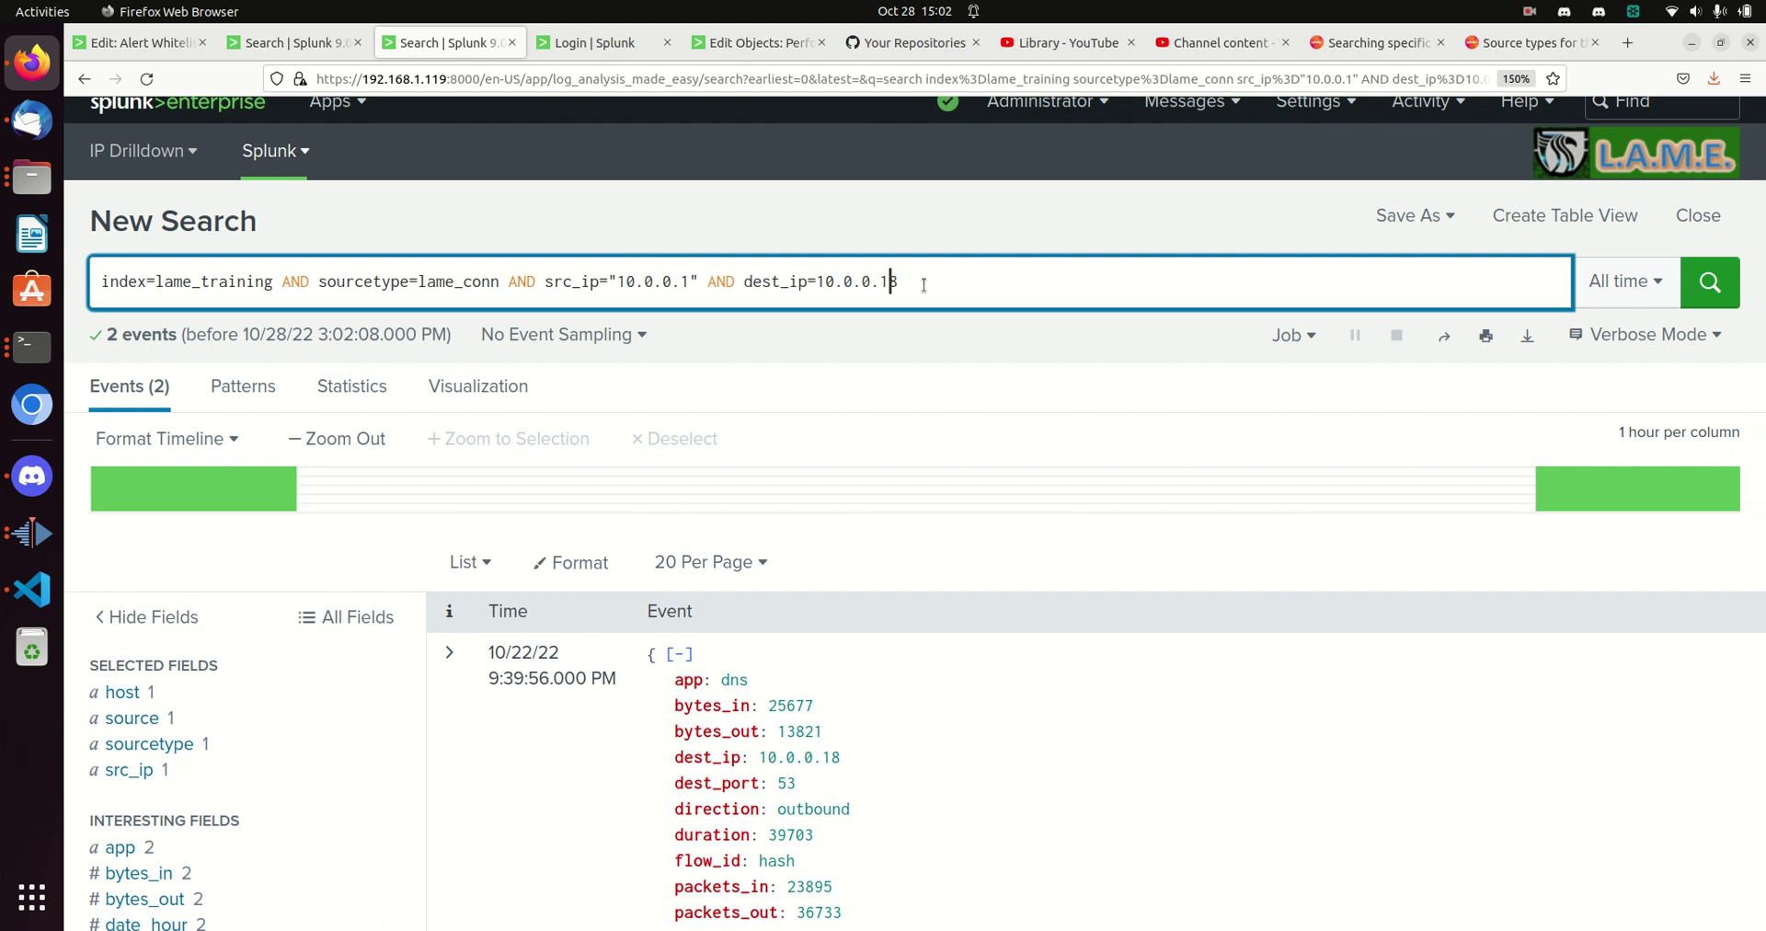
key("Right")
key("Delete")
key("BackSpace")
key("BackSpace")
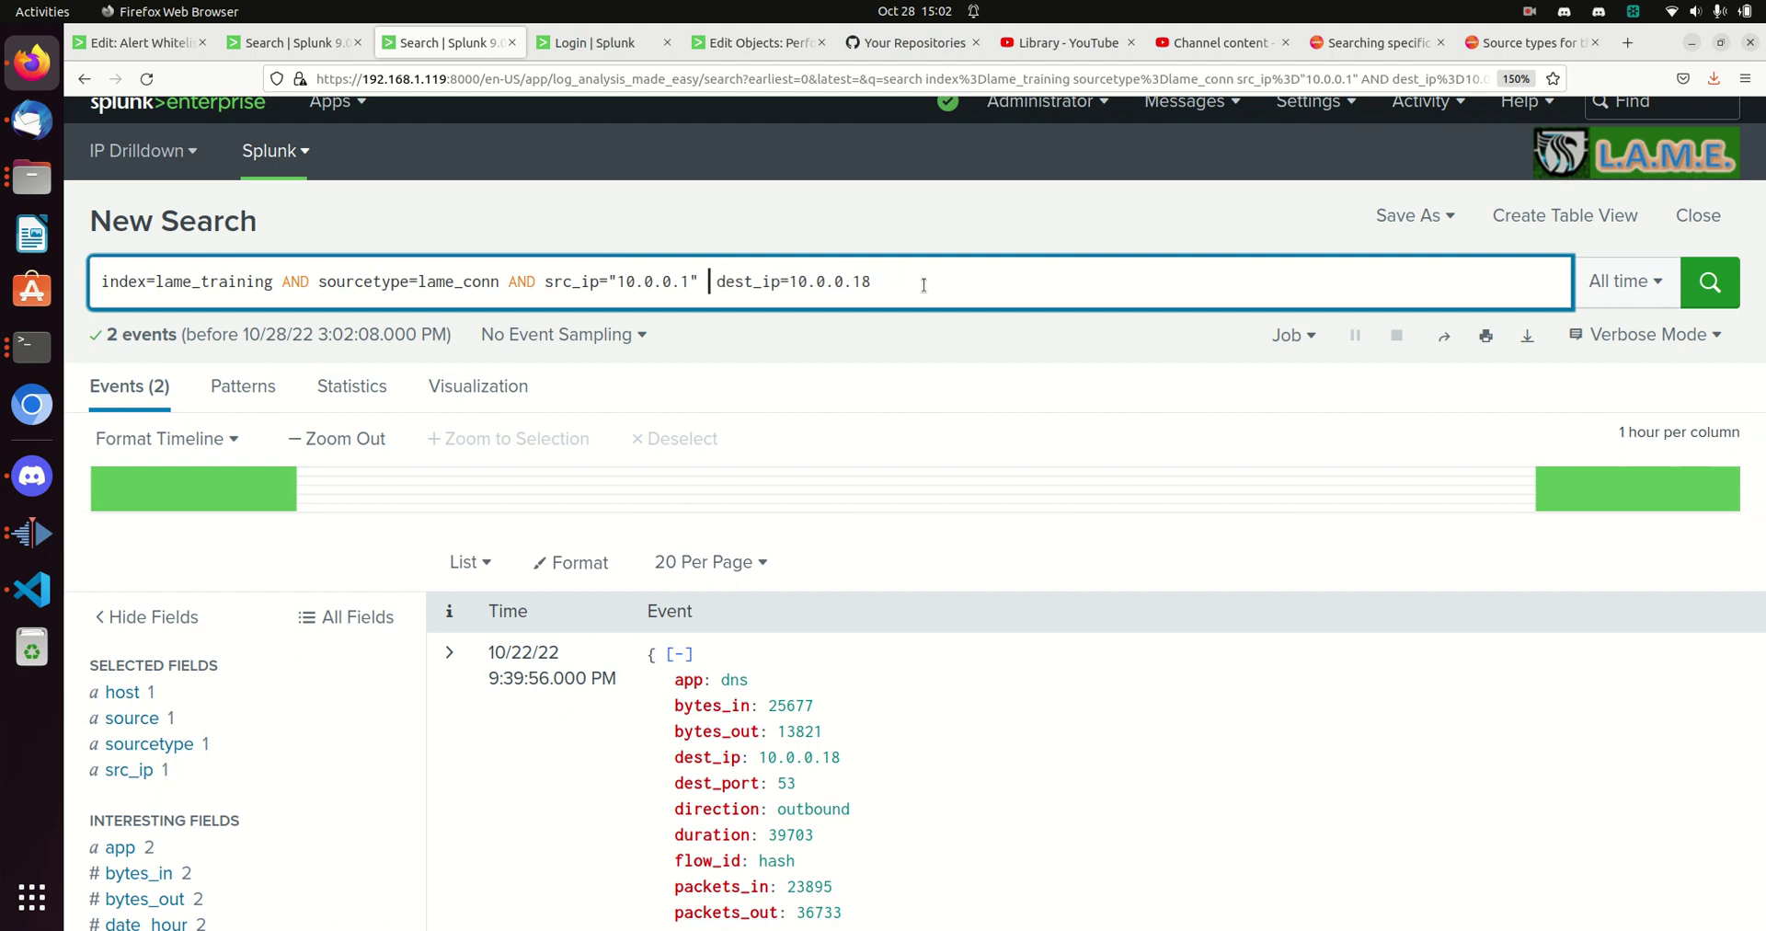
type("OR")
key("Left")
key("Left")
key("Left")
key("Left")
key("Left")
key("Left")
key("Left")
key("Left")
key("Left")
key("Left")
key("Left")
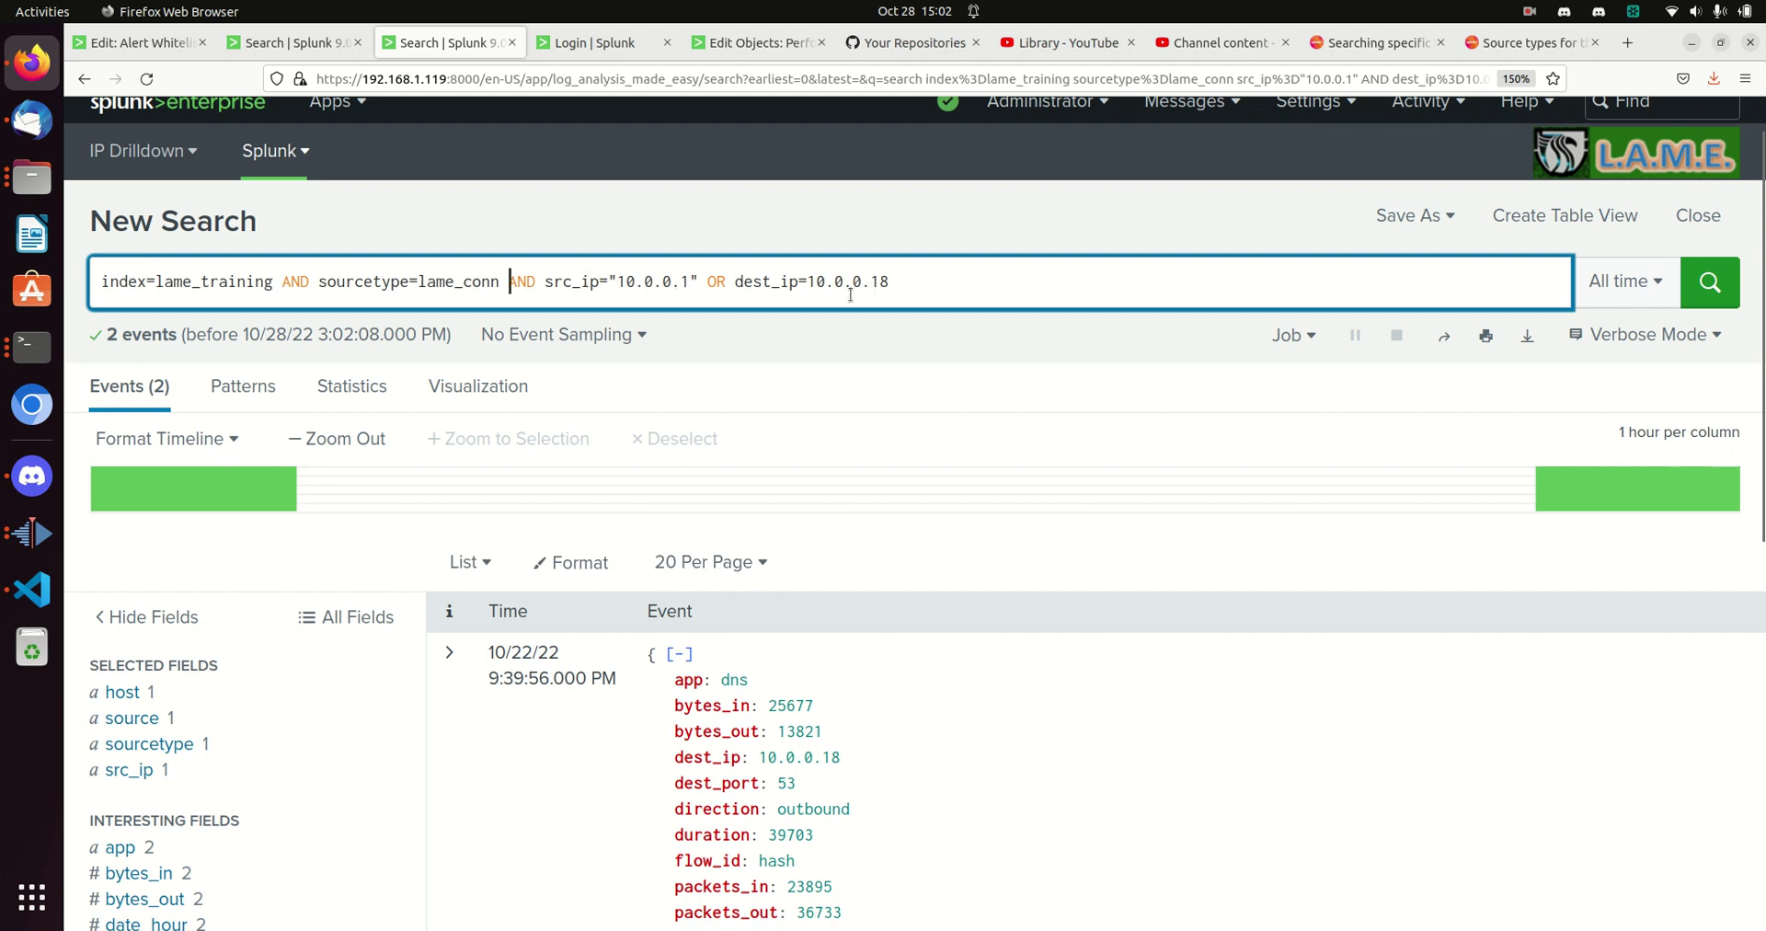
Step: Wrap the first three conditions and the dest_ip=10.0.0.18 condition each in parentheses
left_click(906, 287)
left_click(733, 283)
type("(")
key("Right")
key("Right")
key("Right")
key("Right")
key("Right")
key("Right")
key("Right")
key("Right")
key("Right")
key("Right")
key("Right")
key("Right")
key("Right")
key("Right")
key("Right")
key("Right")
key("Right")
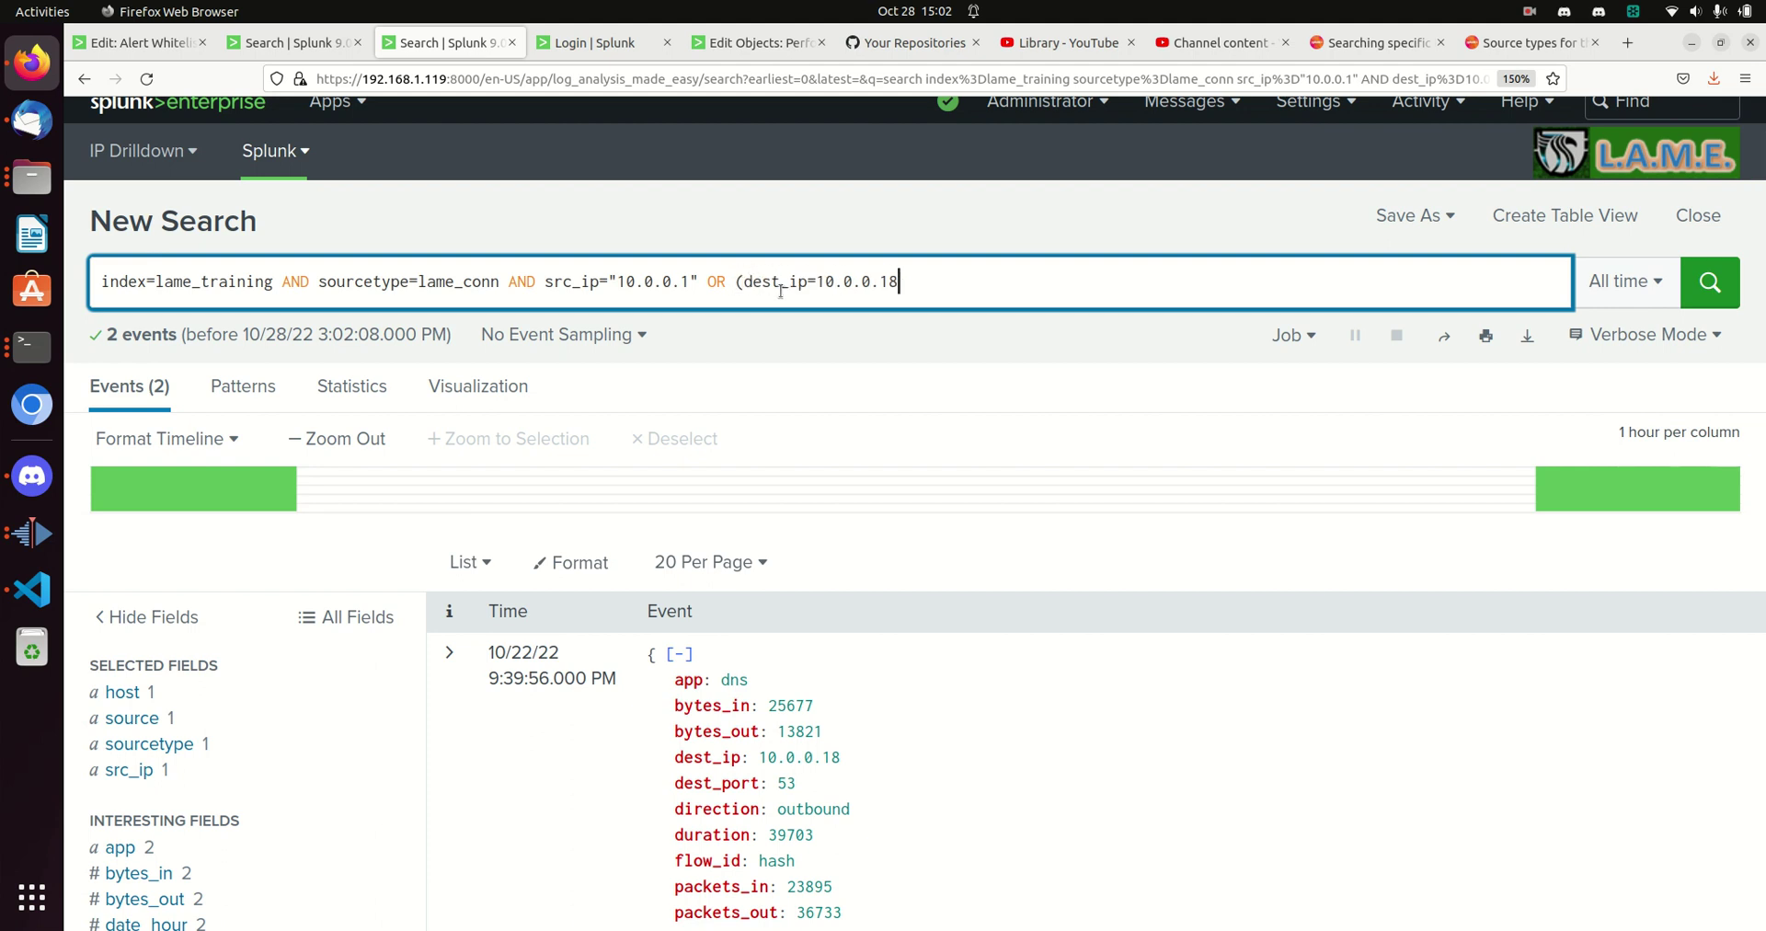
type(")")
key("Home")
type("(")
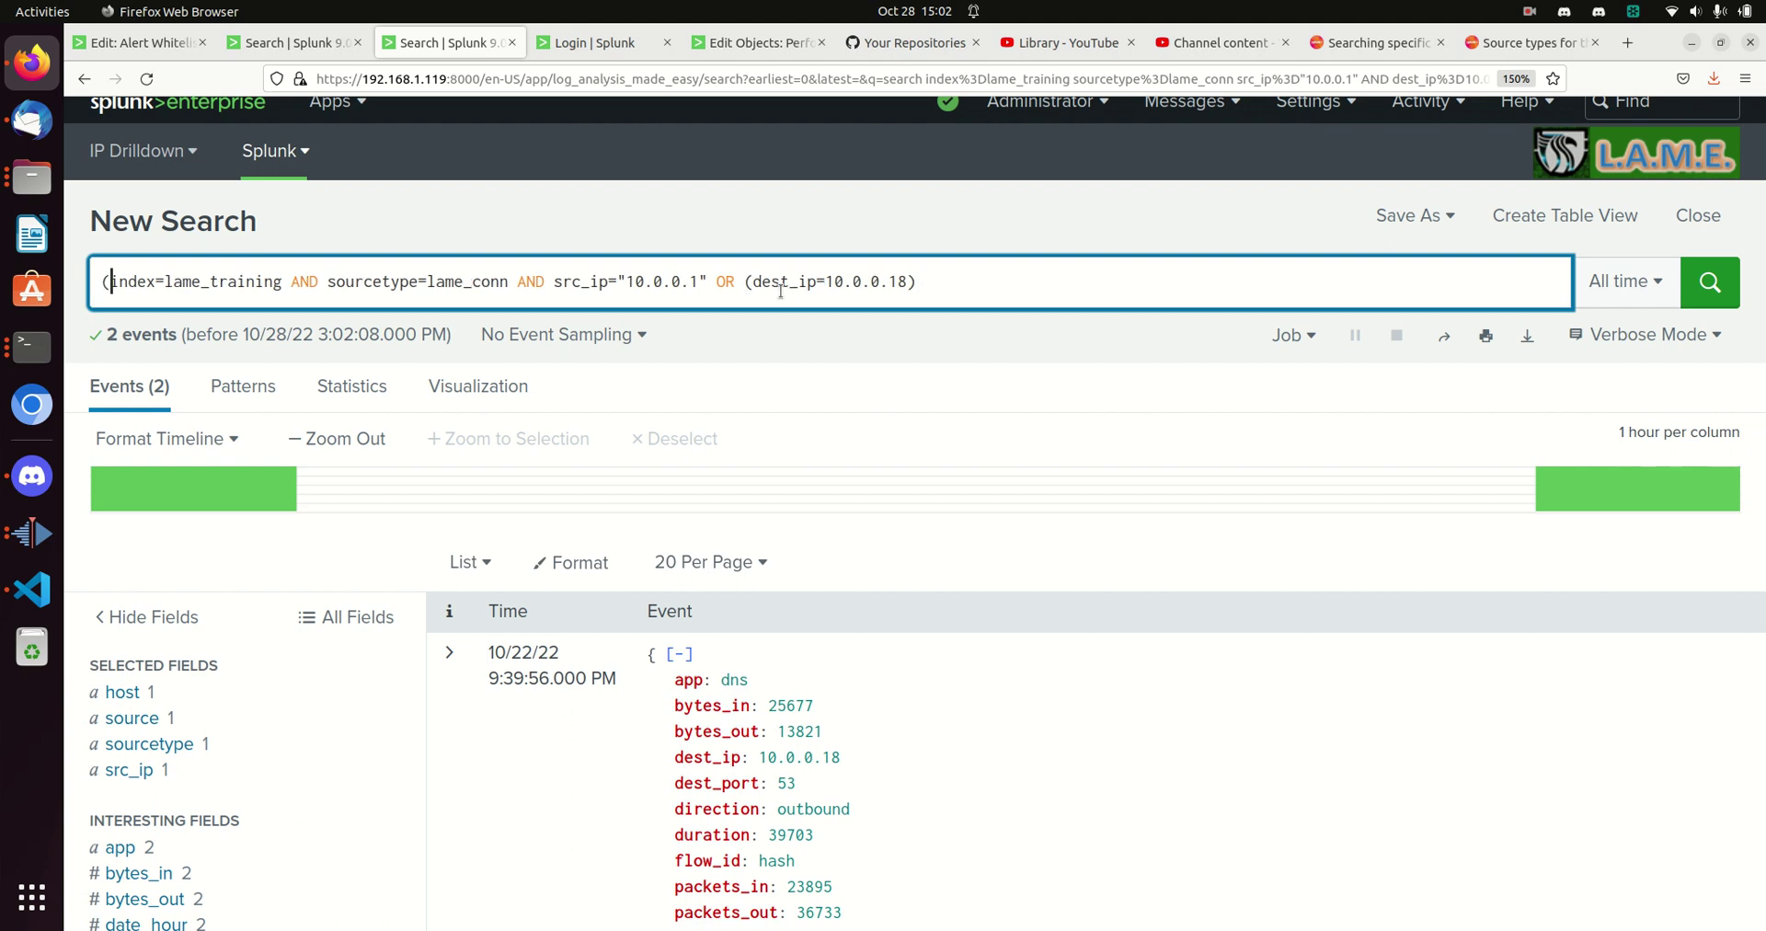
left_click(707, 281)
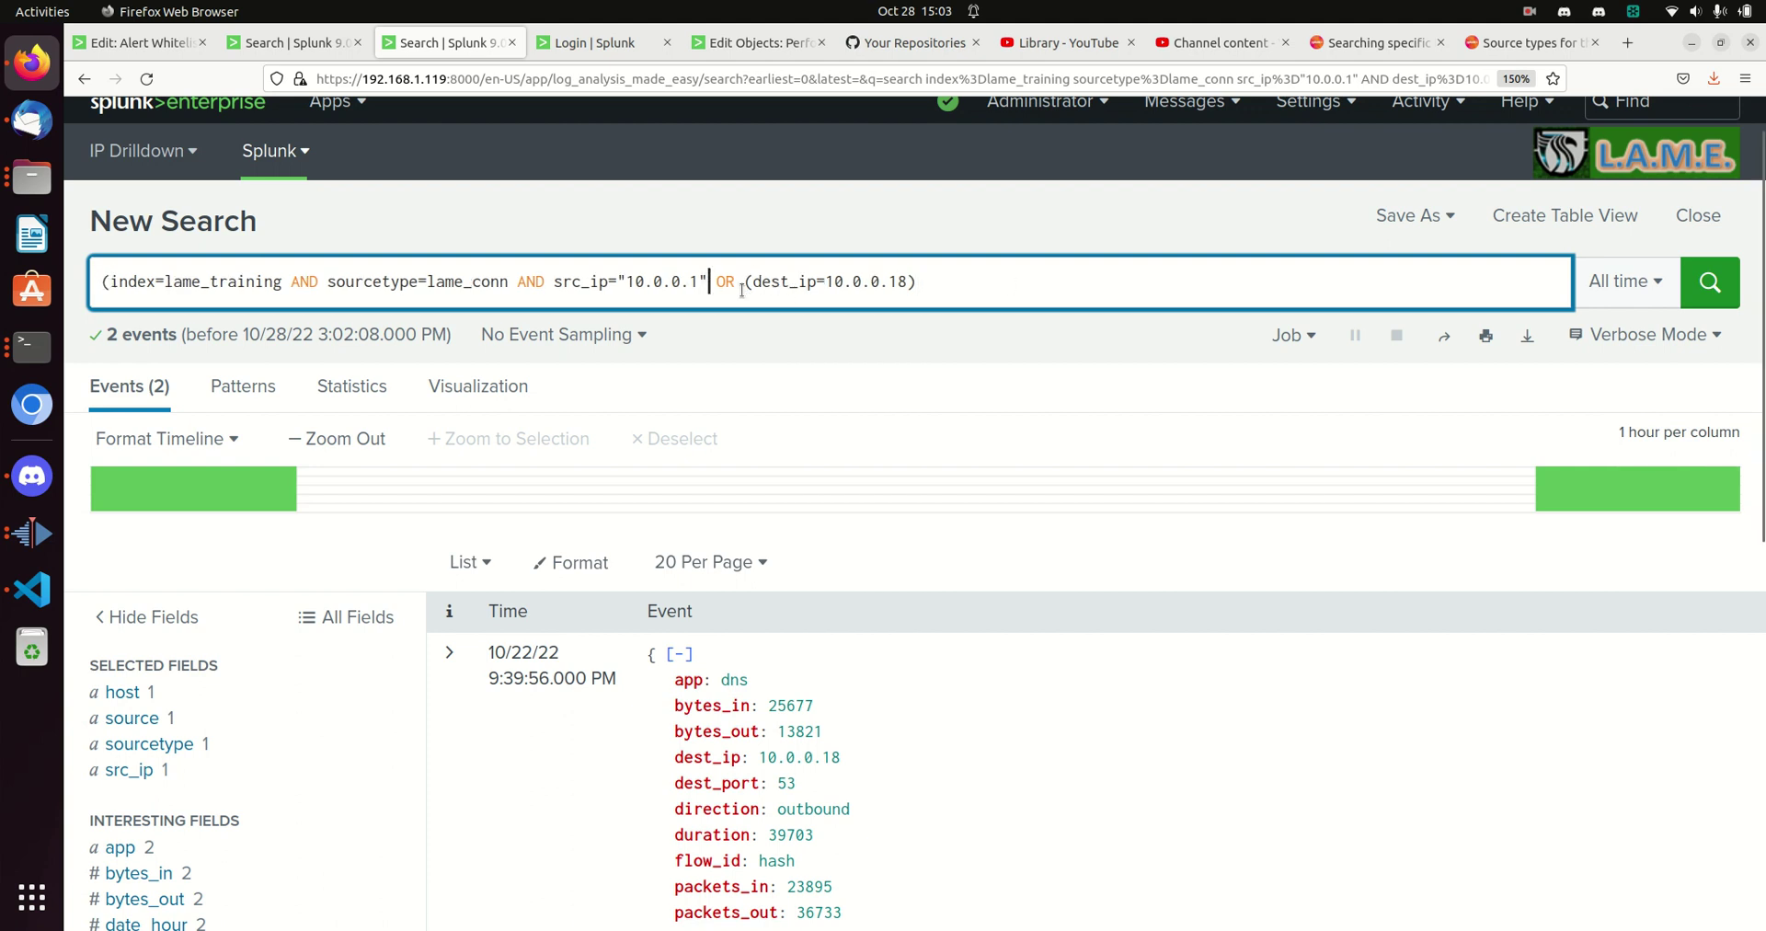
type(")")
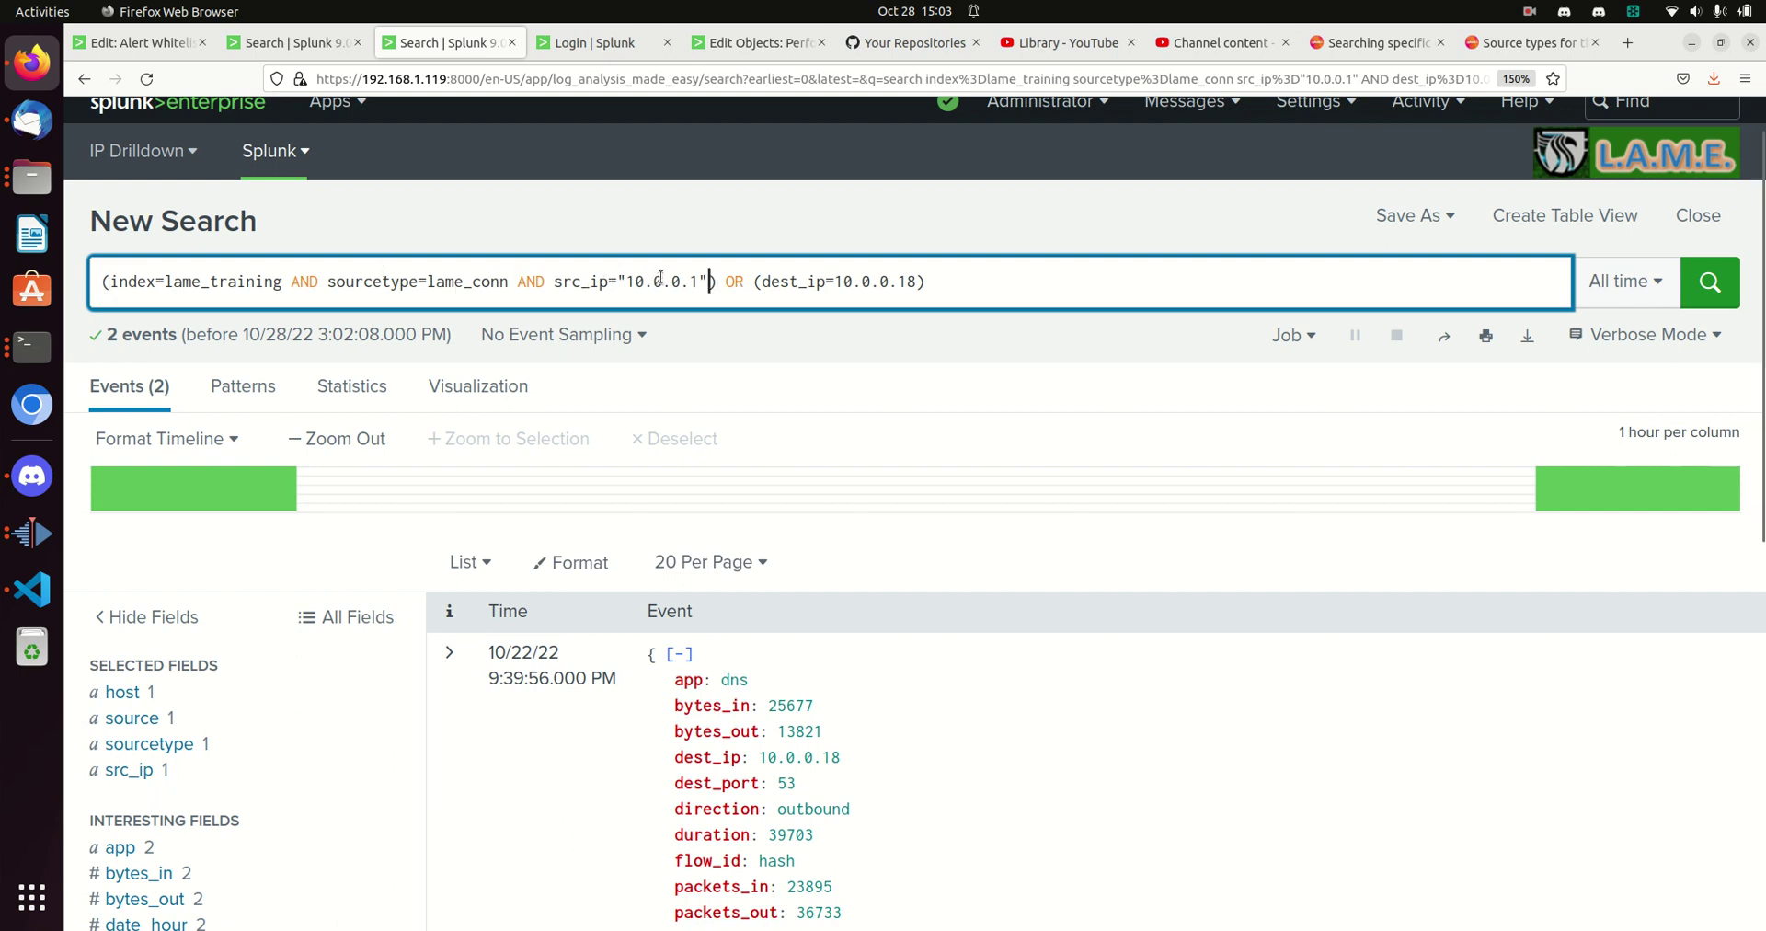
Step: Add index=* sourcetype=* before dest_ip inside the second group
left_click(763, 281)
type("index=")
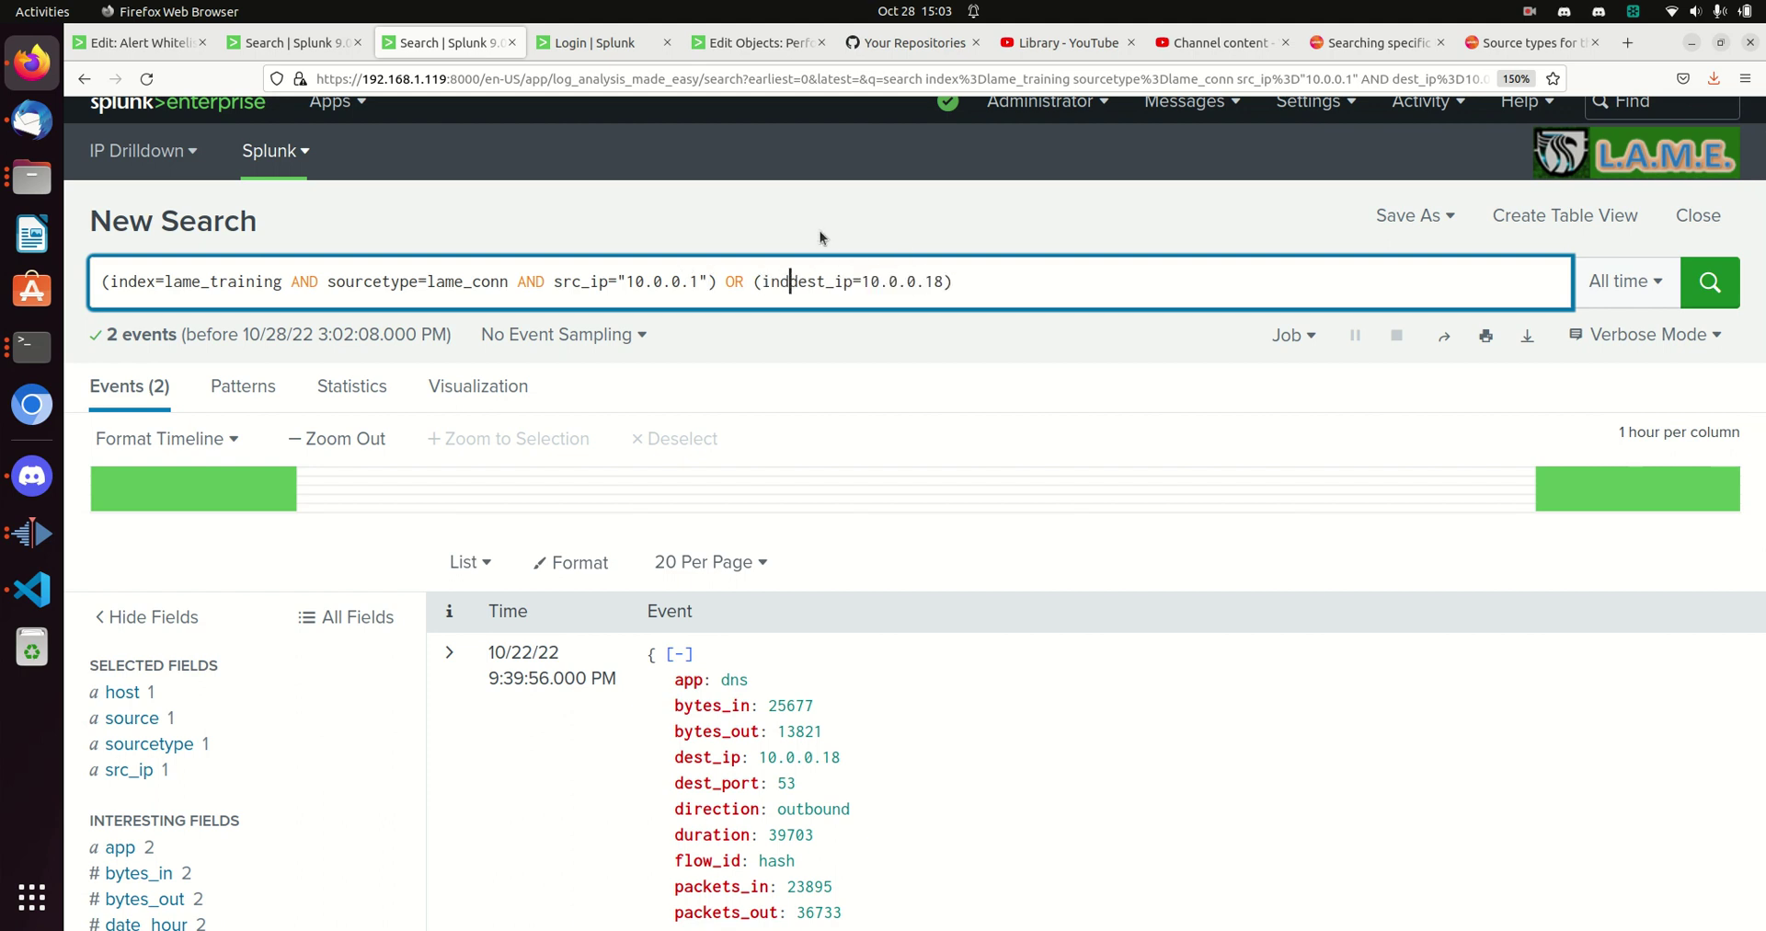
type("* ")
type("osu")
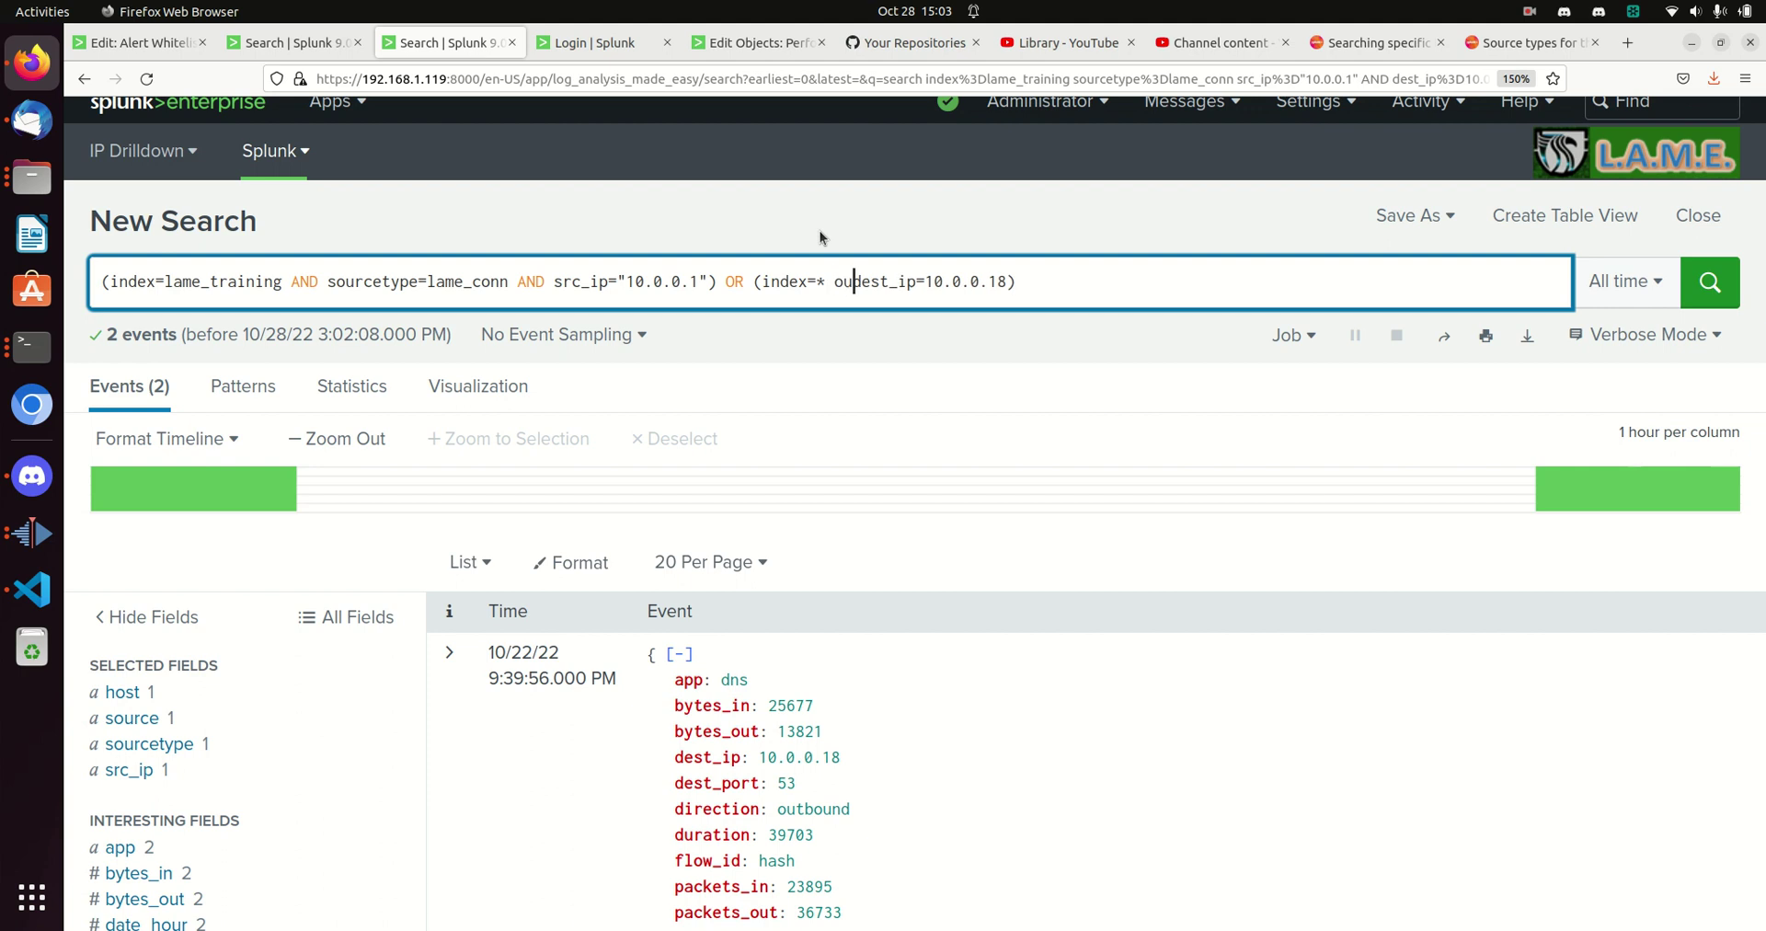
type("rce")
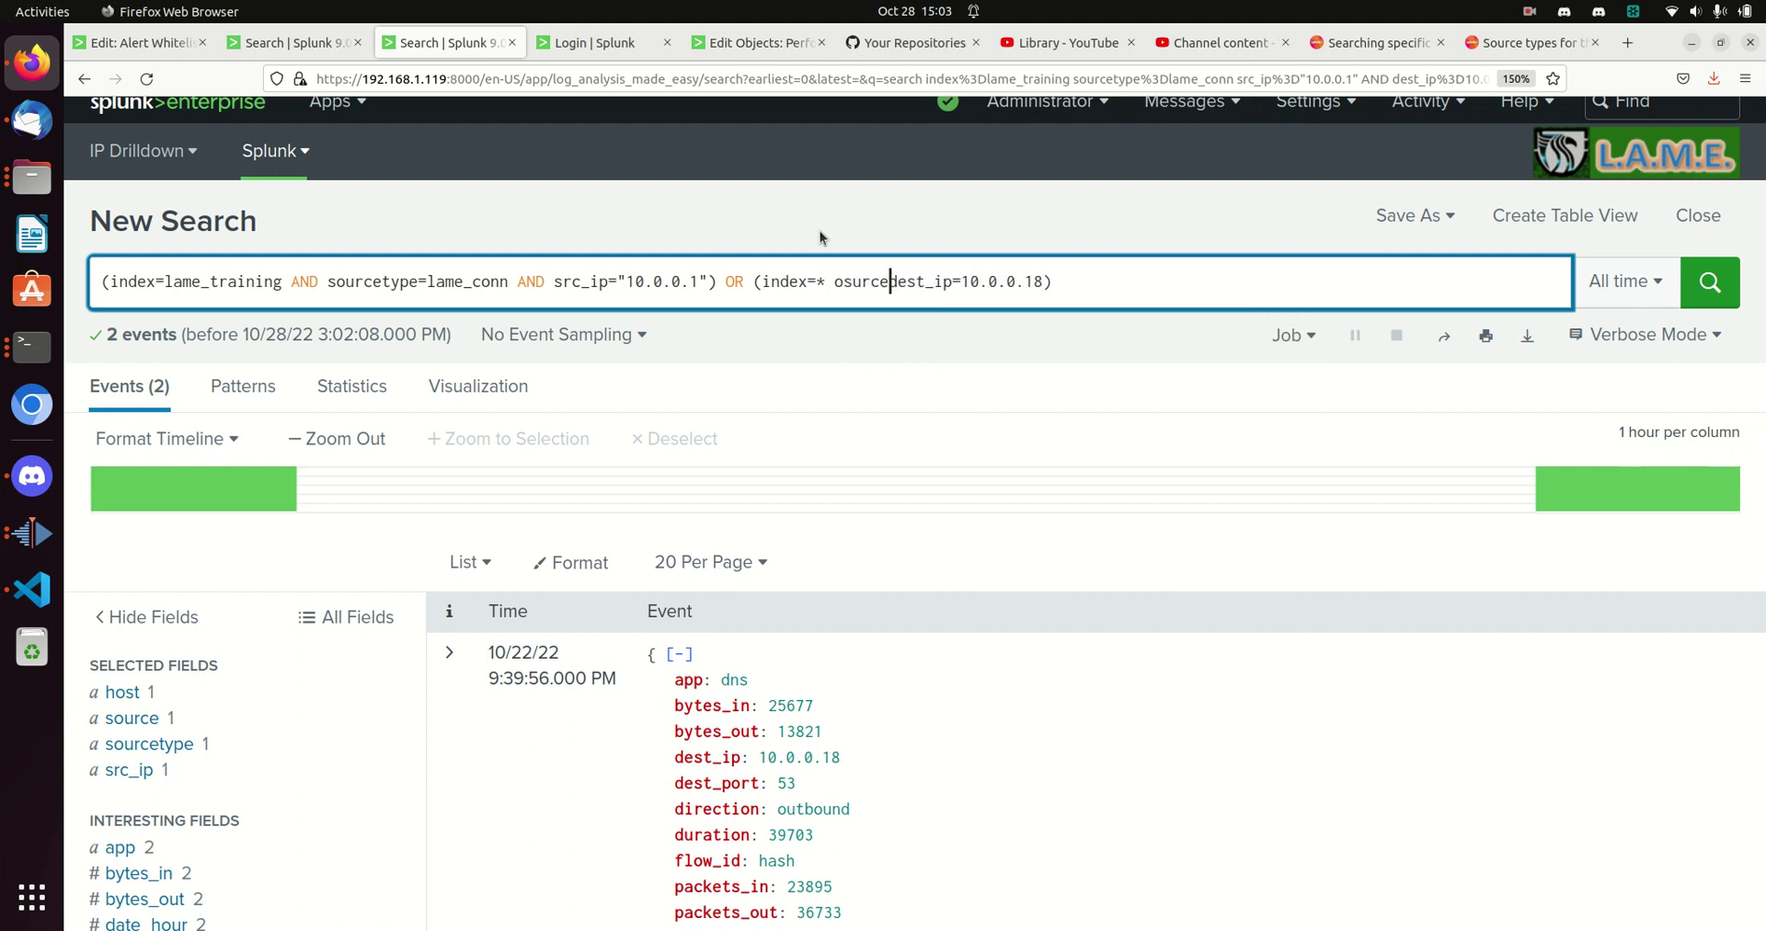
key("BackSpace")
key("BackSpace")
key("BackSpace")
key("BackSpace")
key("BackSpace")
key("BackSpace")
type("sourcetype=*")
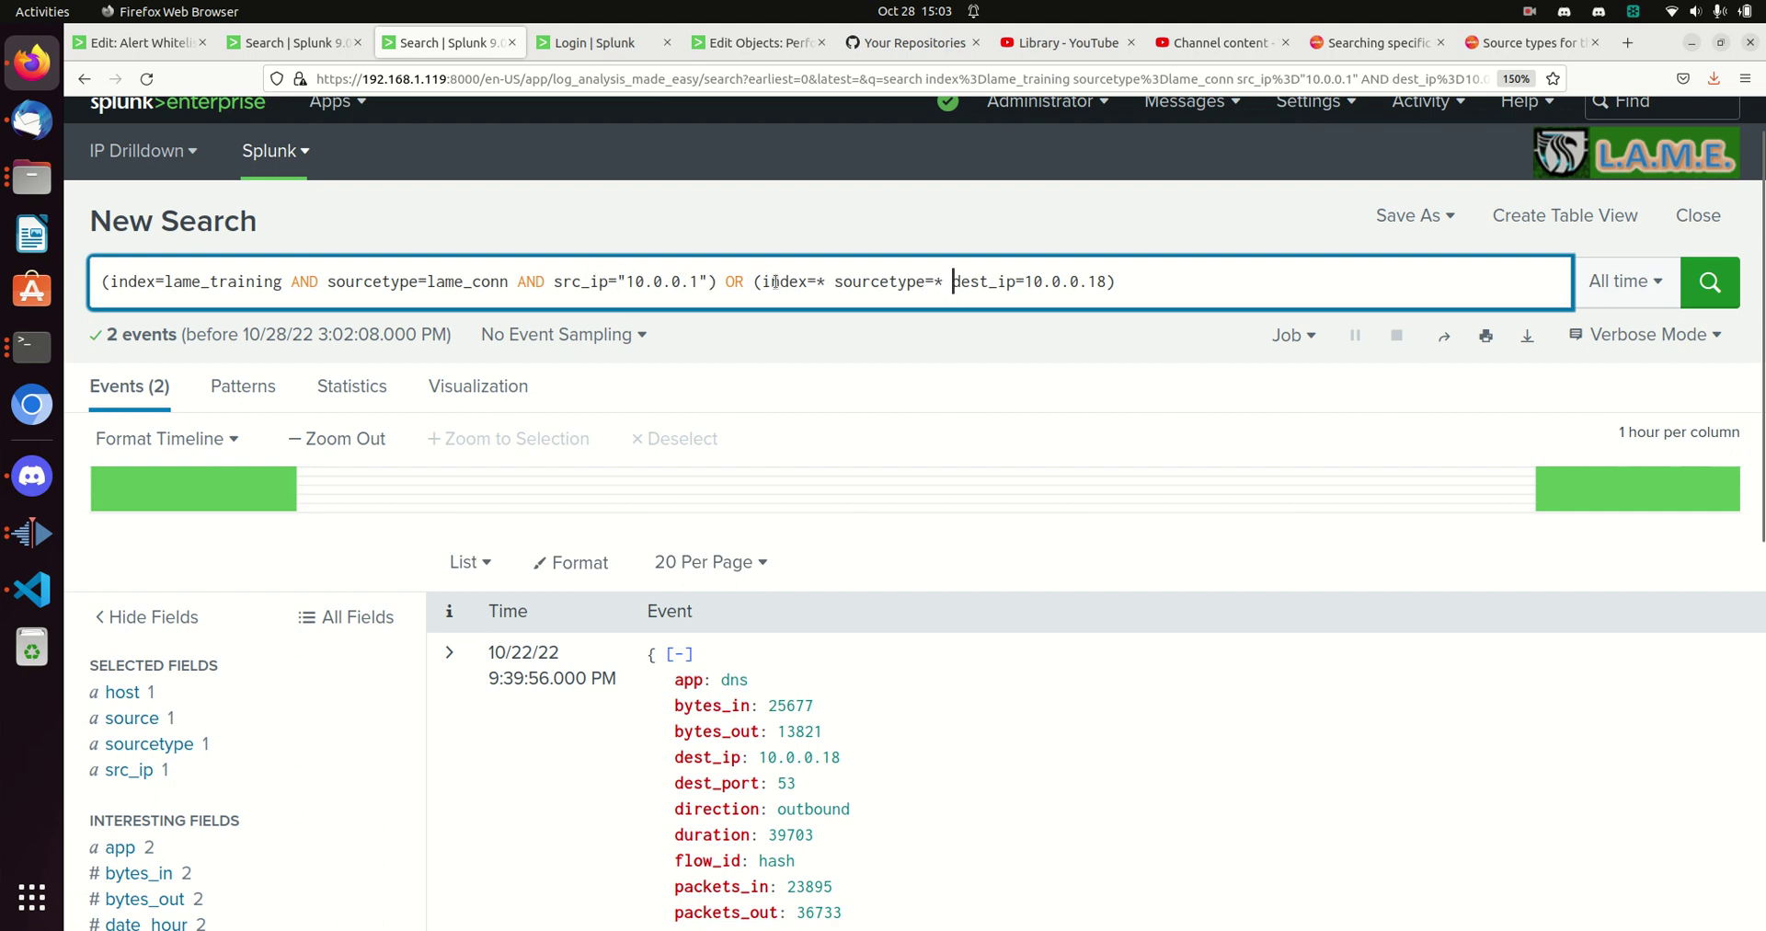
Step: Drop the index=* sourcetype=* clause and outer parentheses, grouping only src_ip="10.0.0.1" OR dest_ip=10.0.0.18
left_click(552, 281)
type("(")
key("Right")
key("Right")
key("Right")
key("Right")
key("Right")
key("Right")
key("Right")
key("Right")
key("Right")
key("Right")
key("Right")
key("Right")
key("Right")
key("Right")
key("Right")
key("Right")
key("Right")
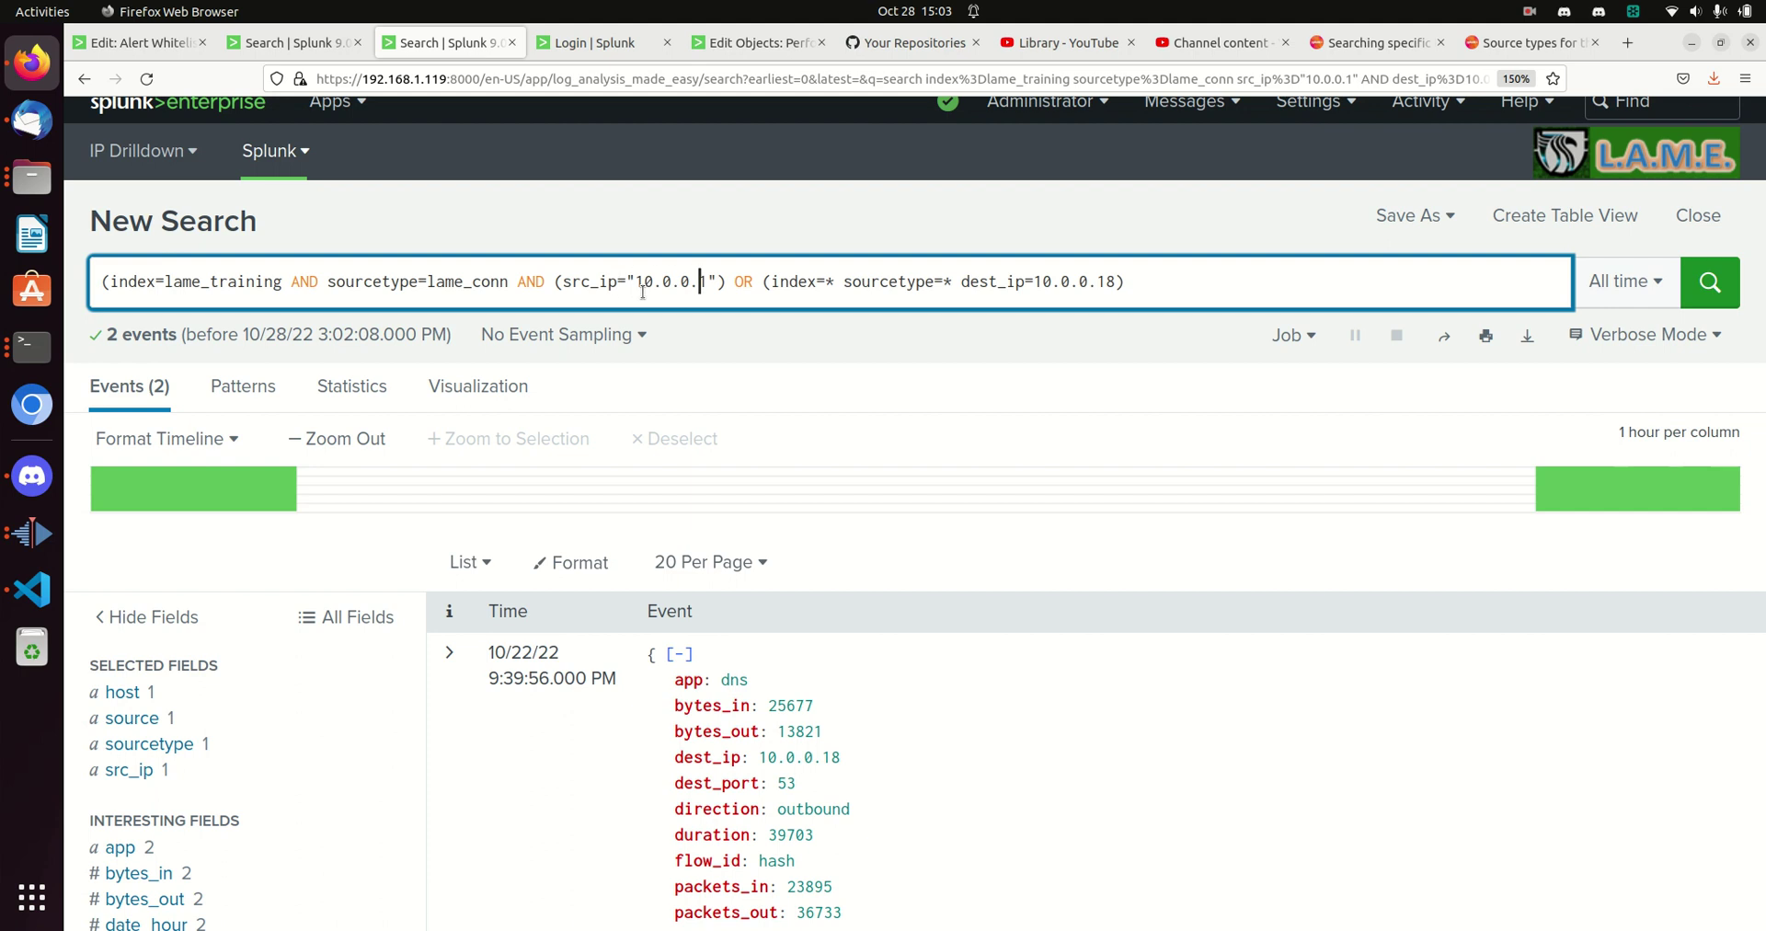
key("Delete")
key("Right")
key("Right")
key("Right")
key("Right")
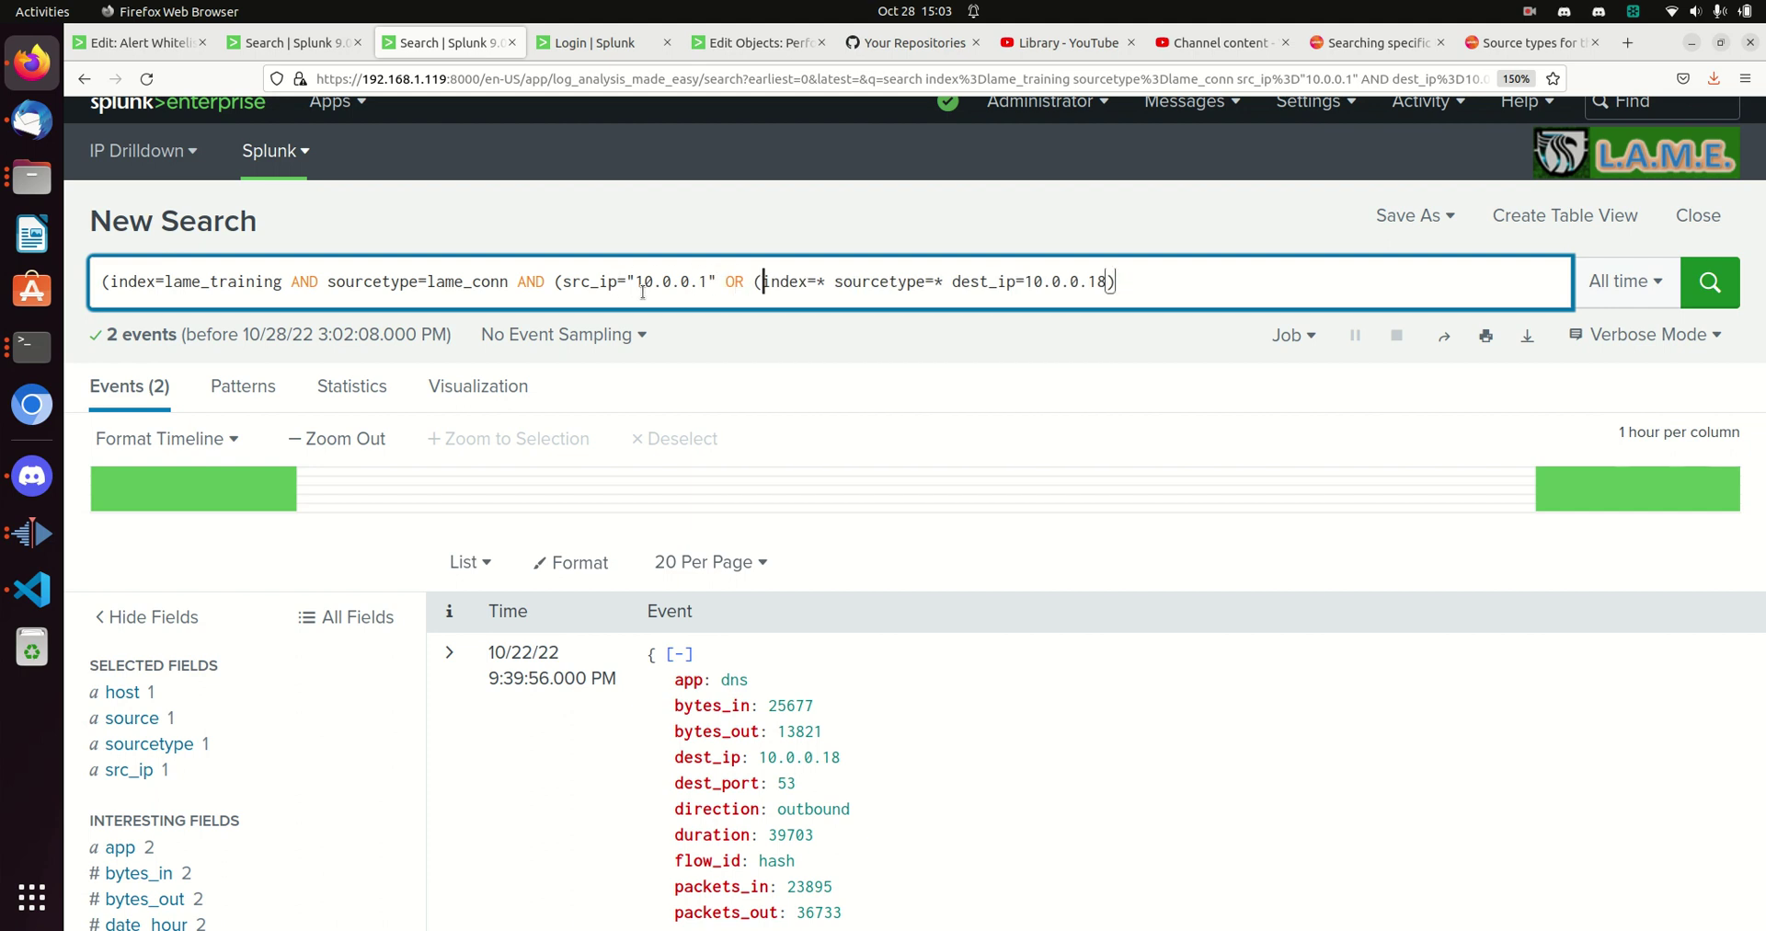
key("Delete")
key("Delete")
key("Delete")
key("Delete")
key("Delete")
key("Delete")
key("Delete")
key("Delete")
key("Delete")
key("Delete")
key("Delete")
key("Delete")
key("Delete")
key("Delete")
key("Delete")
key("Delete")
key("Delete")
key("Delete")
key("Delete")
key("Delete")
key("Delete")
key("Delete")
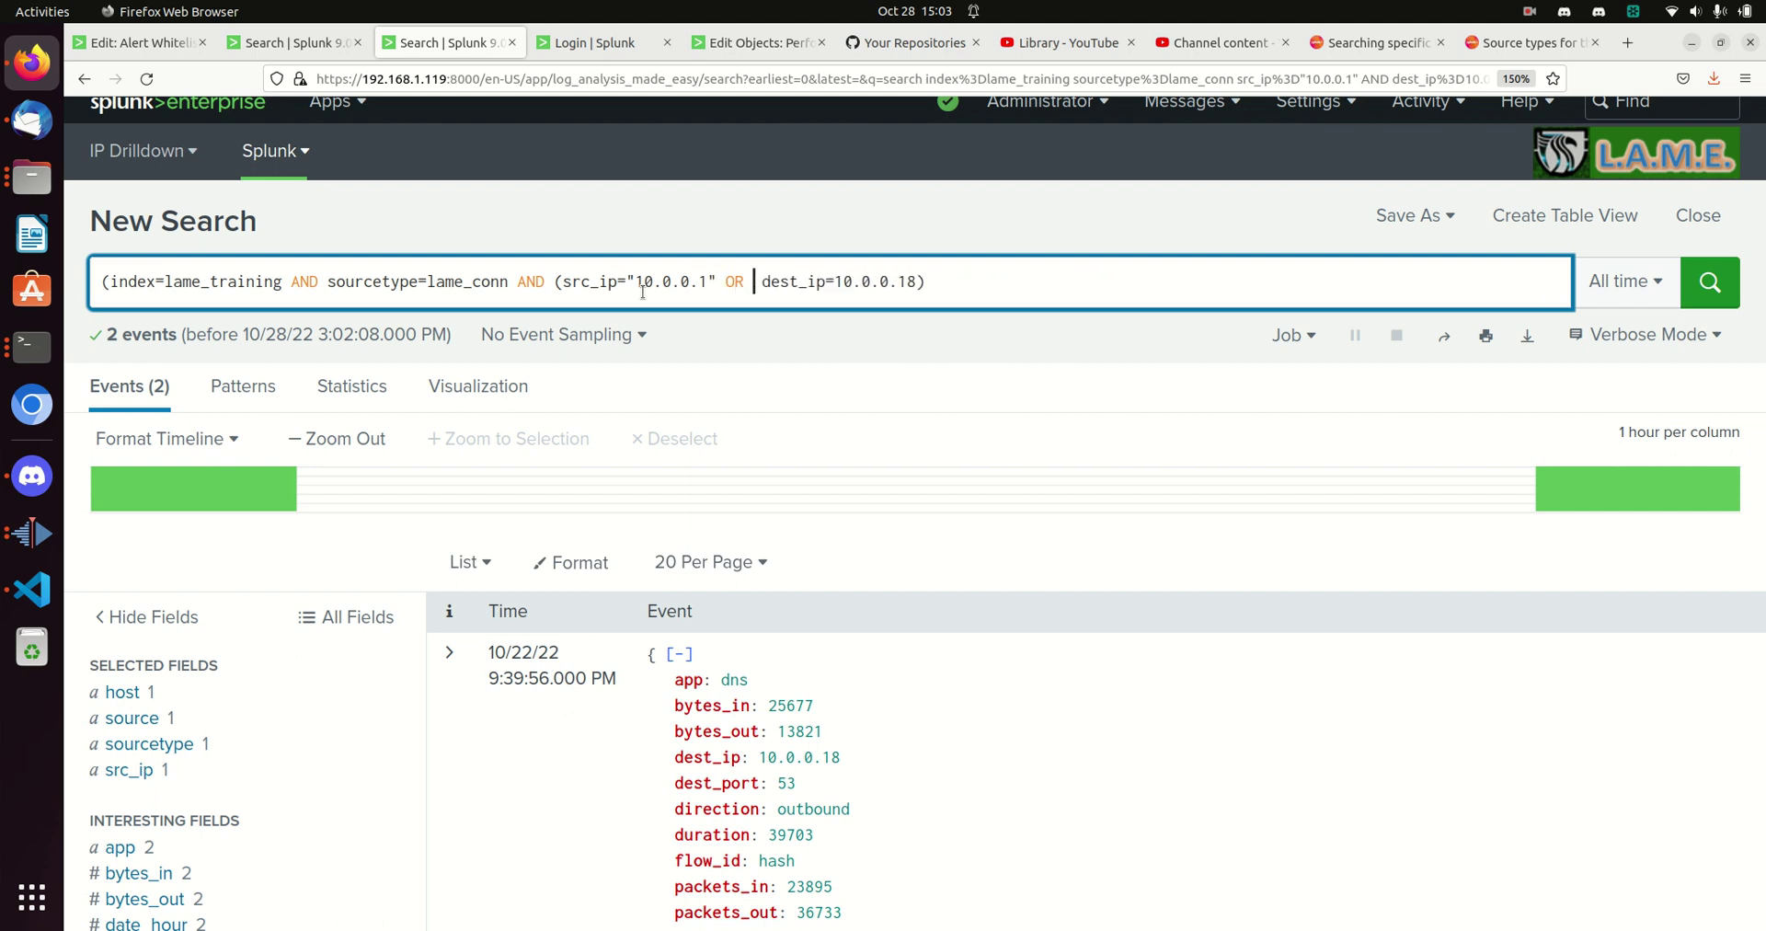
key("Right")
key("Right")
key("Right")
key("Right")
key("Right")
key("Right")
key("Right")
key("Right")
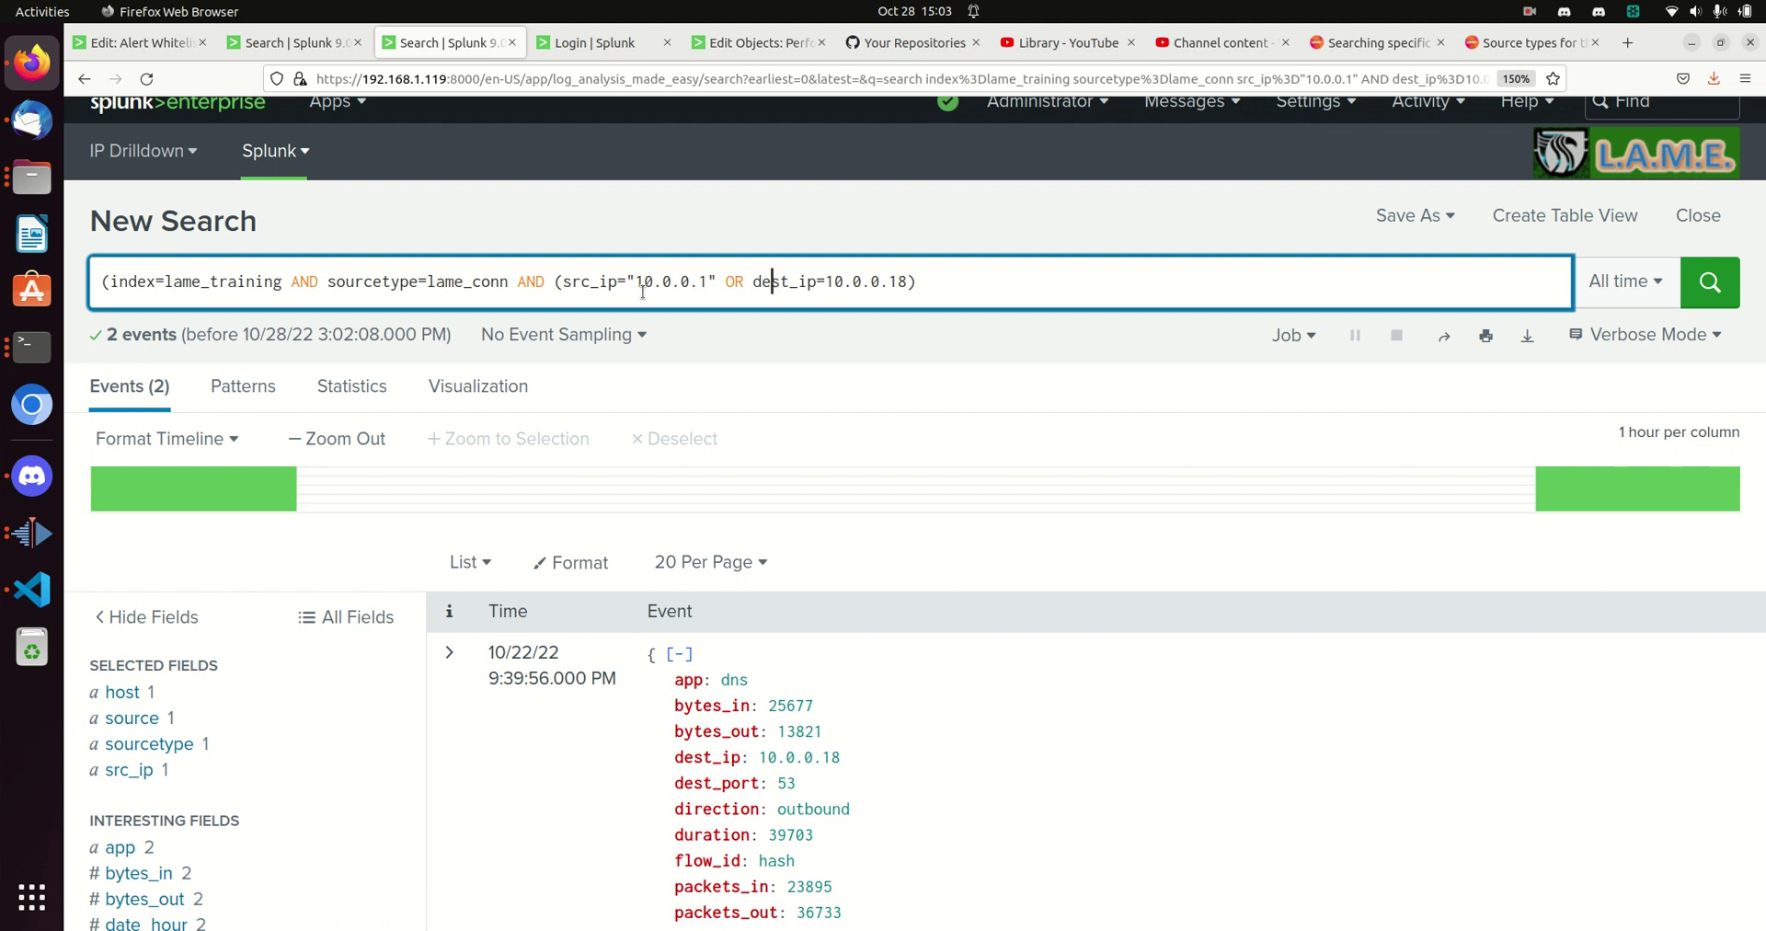
left_click(642, 285)
key("Left")
key("Left")
key("Left")
key("Left")
key("Left")
key("Left")
key("Left")
key("Left")
key("Left")
key("Left")
key("Left")
key("Left")
key("Left")
key("Left")
key("Left")
key("Left")
key("Left")
key("Left")
key("Left")
key("Left")
key("BackSpace")
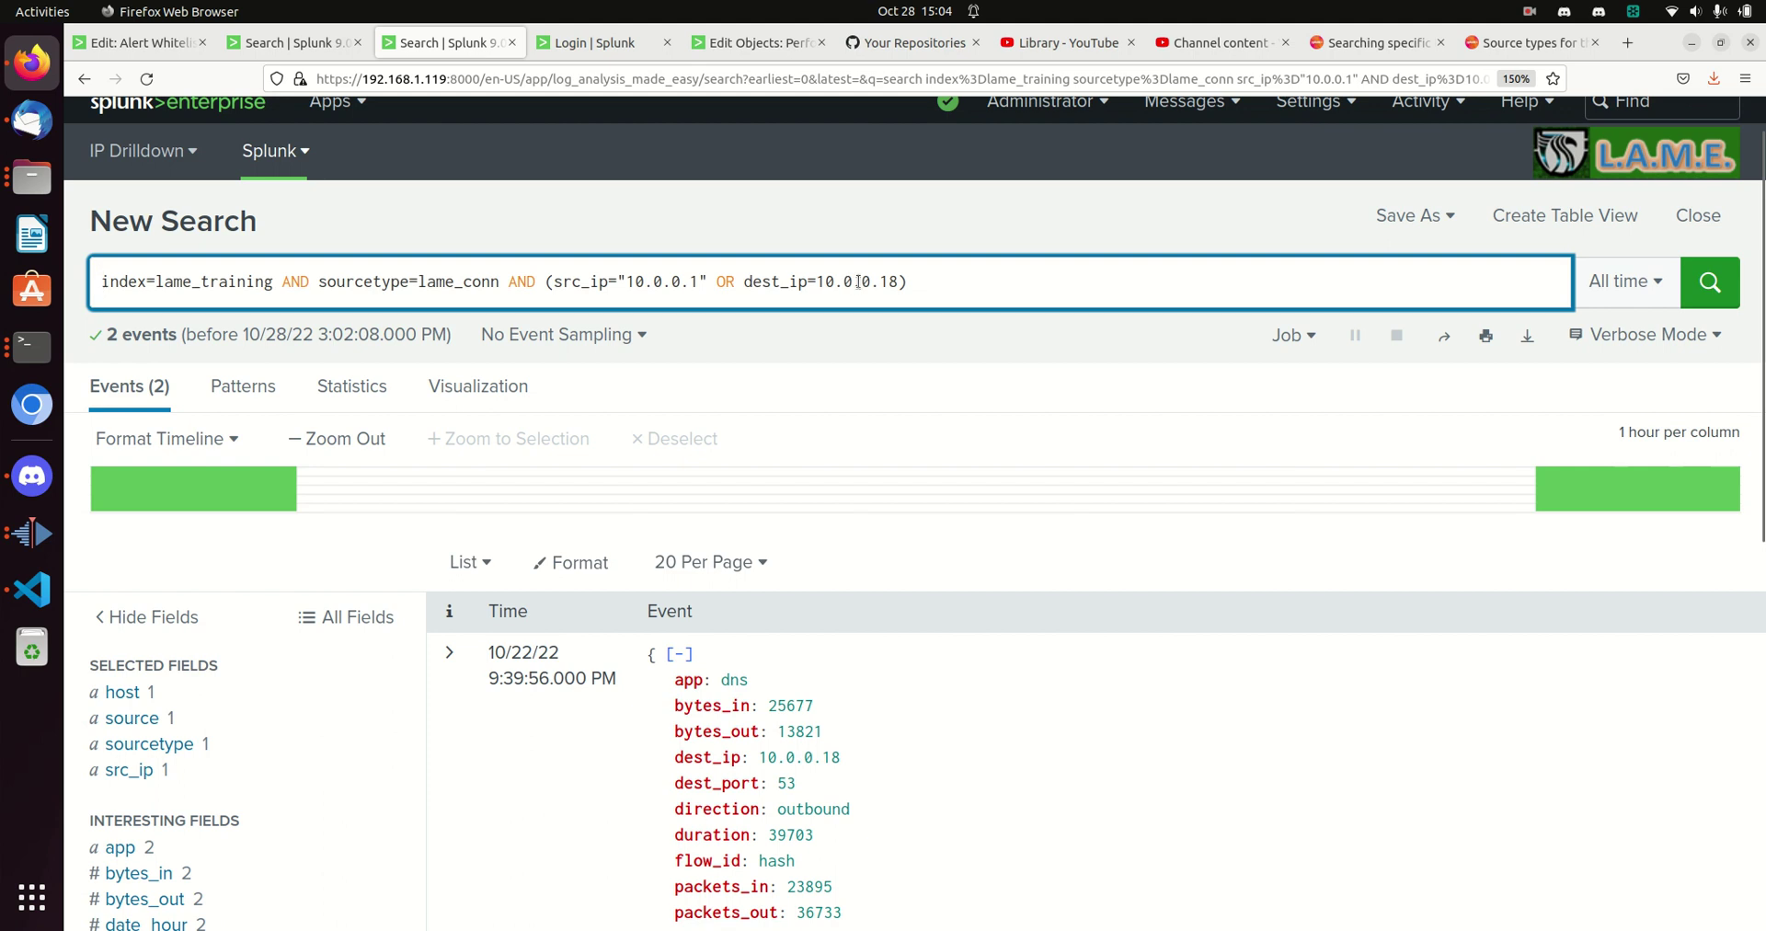
Step: Run the regrouped query and scroll through the 69 returned events, then back to the top
left_click(980, 275)
key("Return")
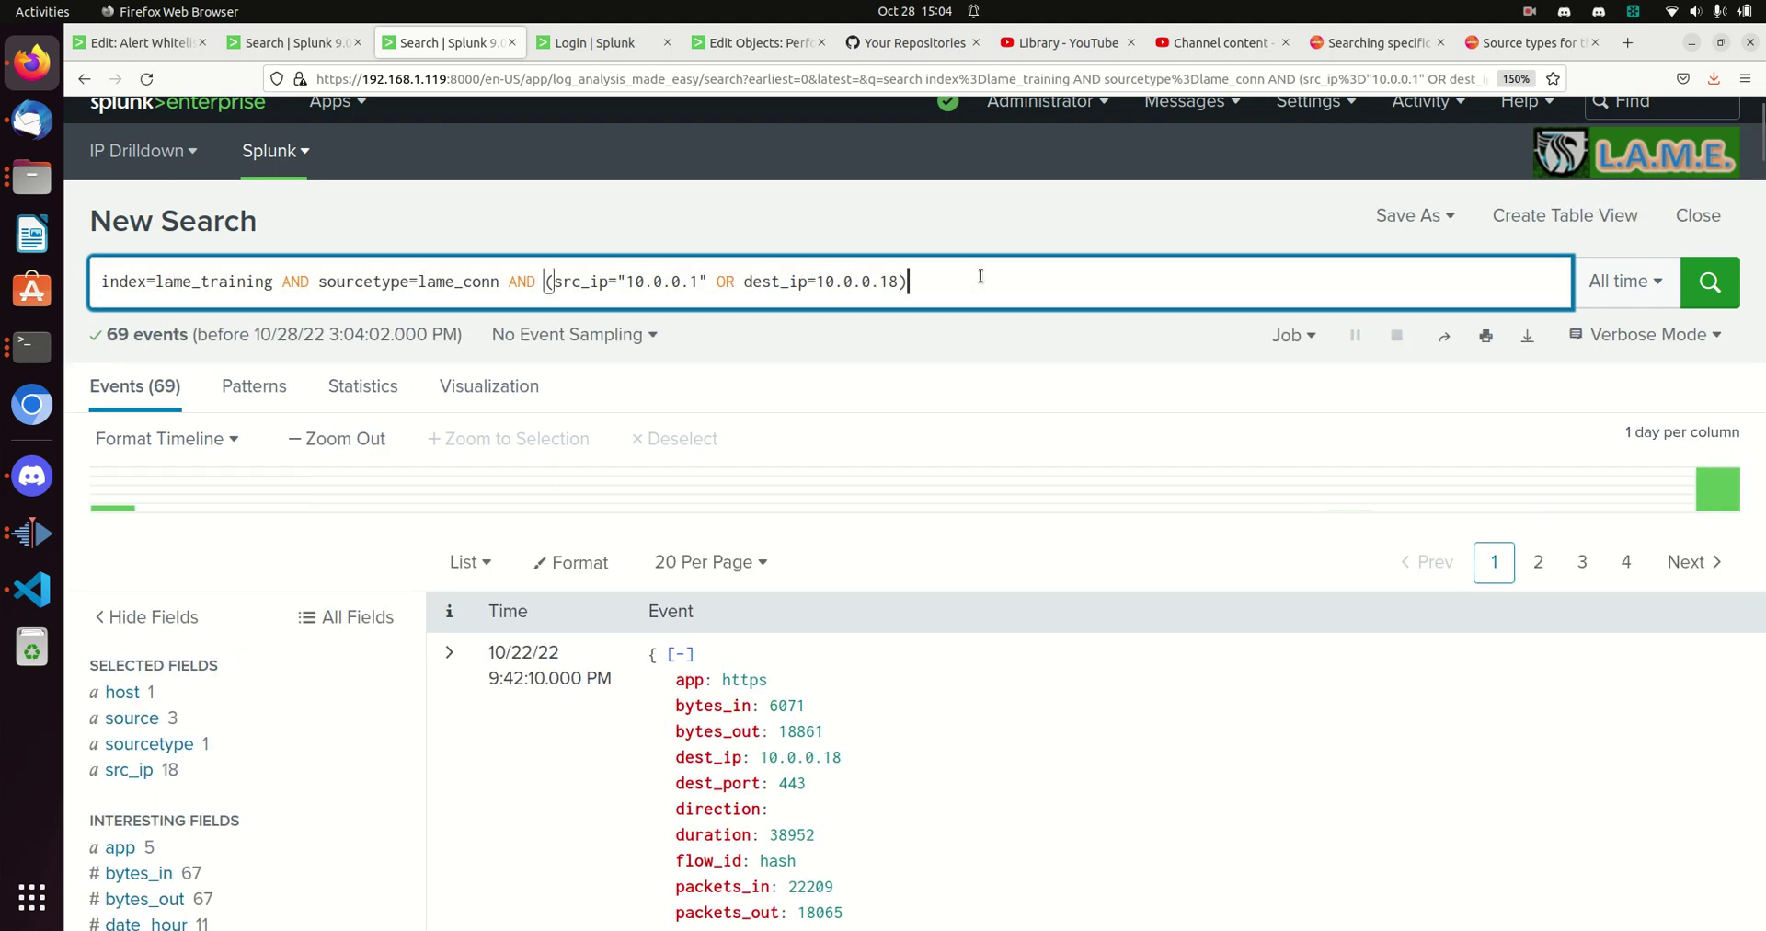
scroll(798, 747, "down", 1)
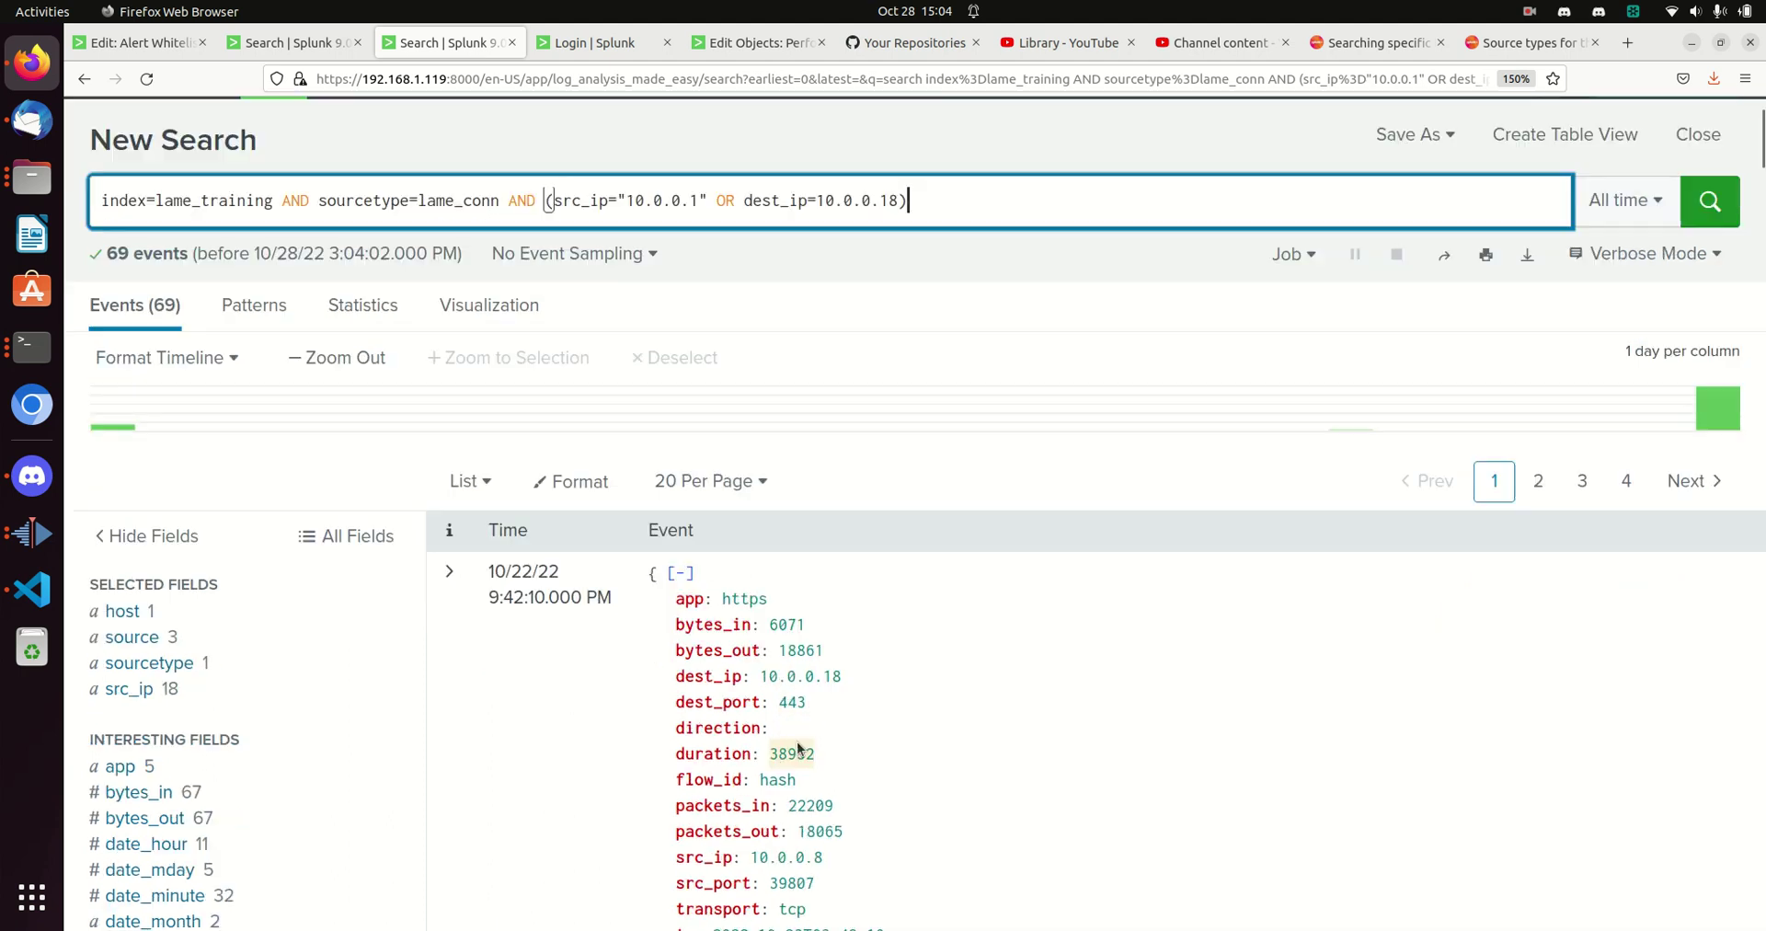
scroll(798, 747, "down", 6)
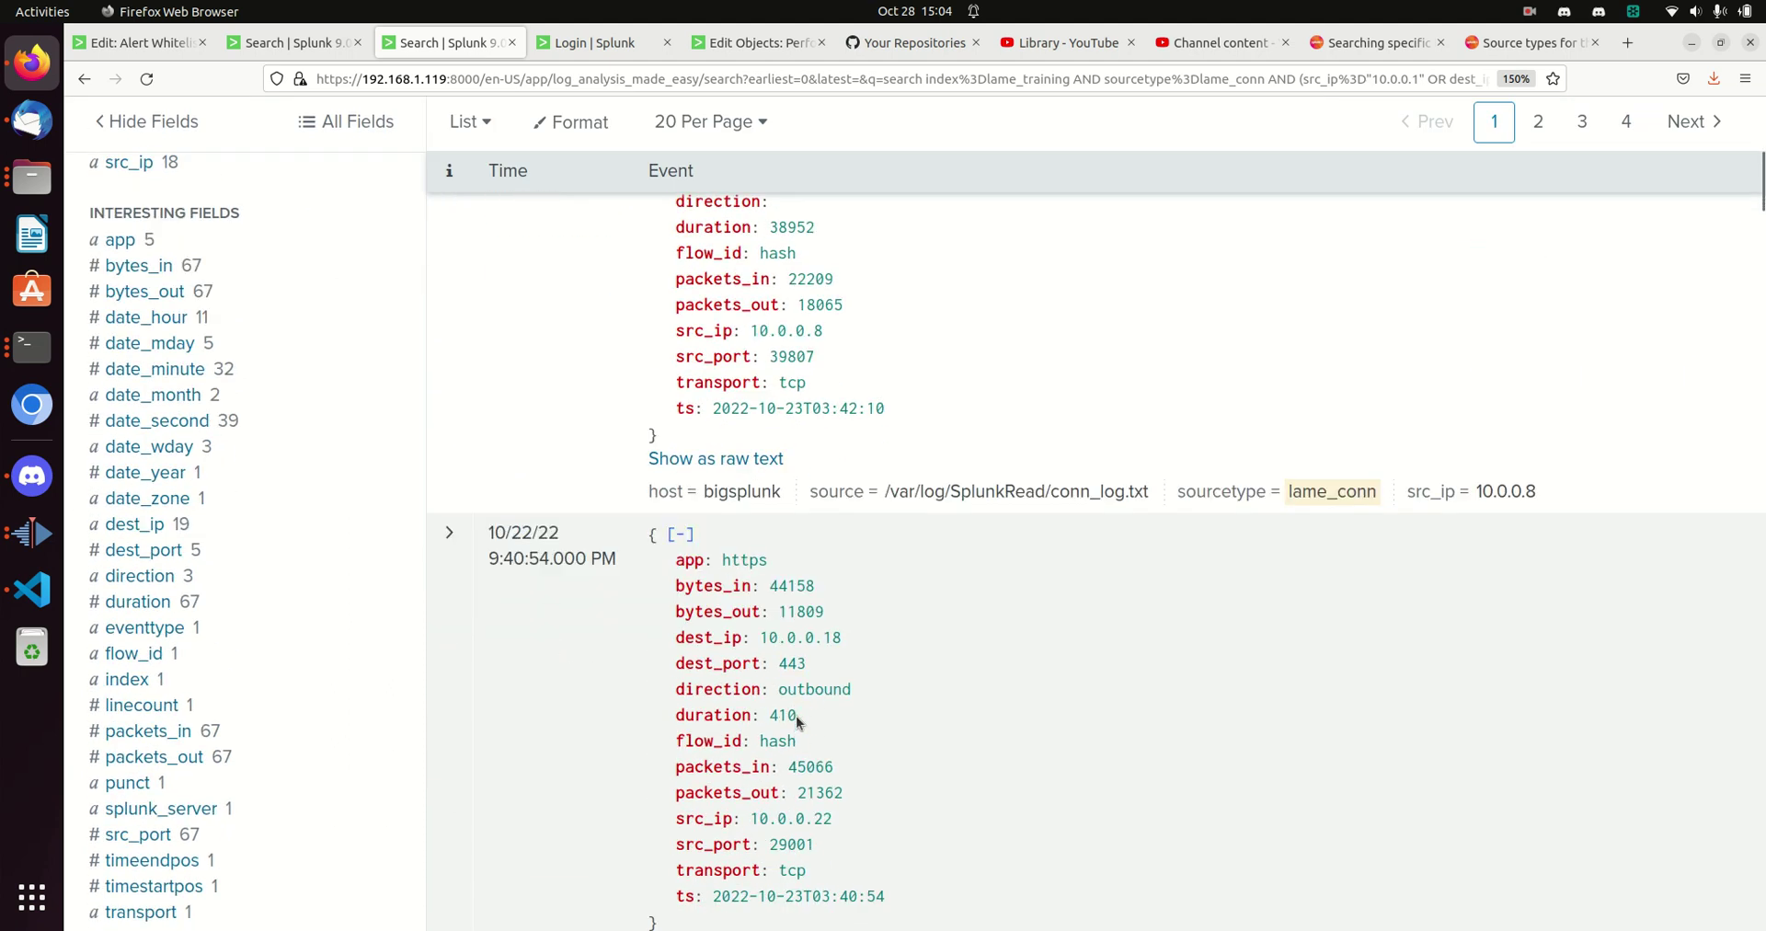
scroll(797, 722, "up", 2)
scroll(796, 722, "down", 9)
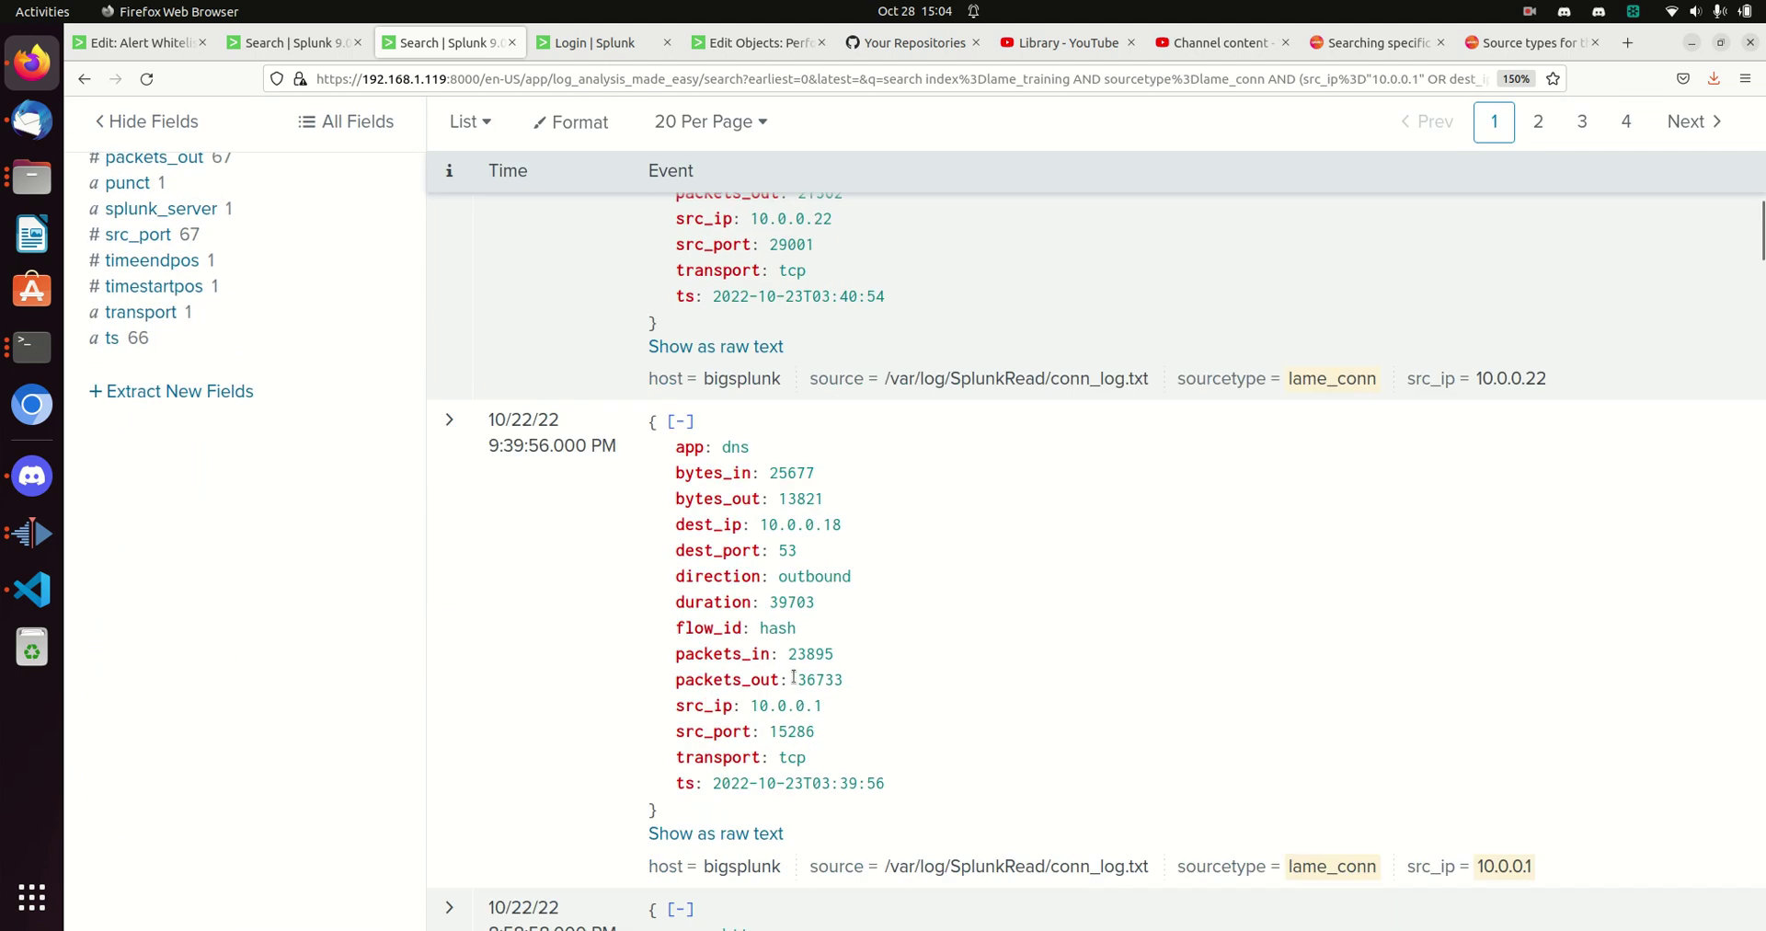
scroll(794, 677, "down", 7)
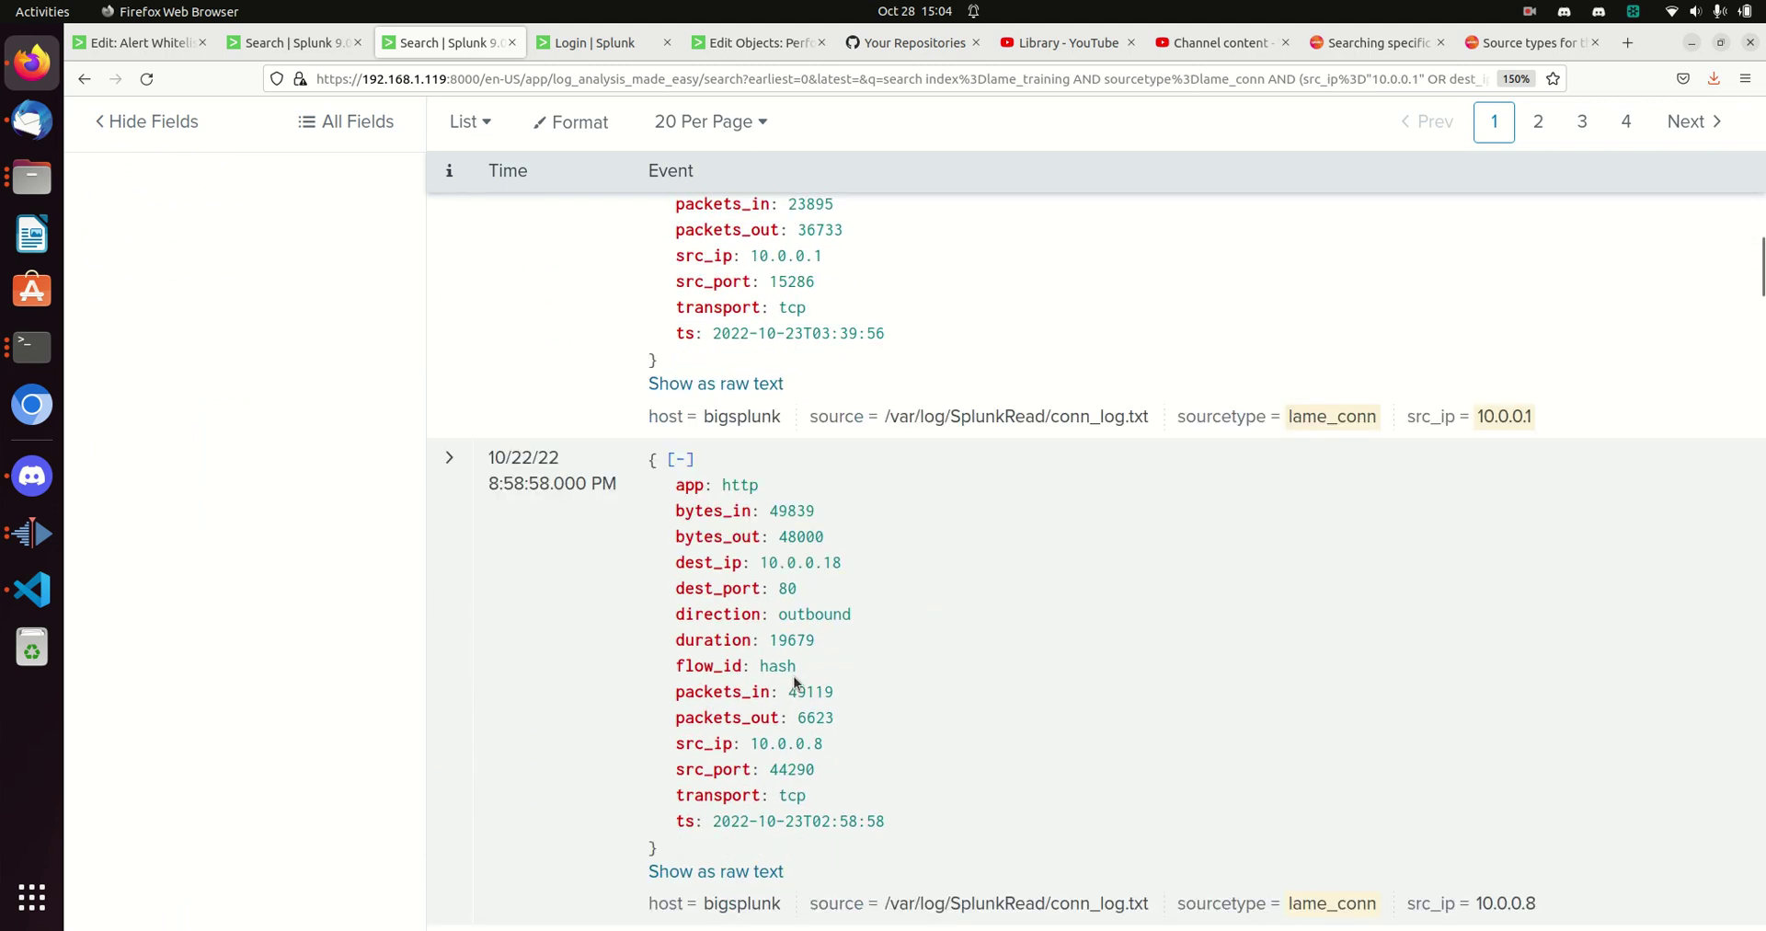
scroll(793, 675, "down", 10)
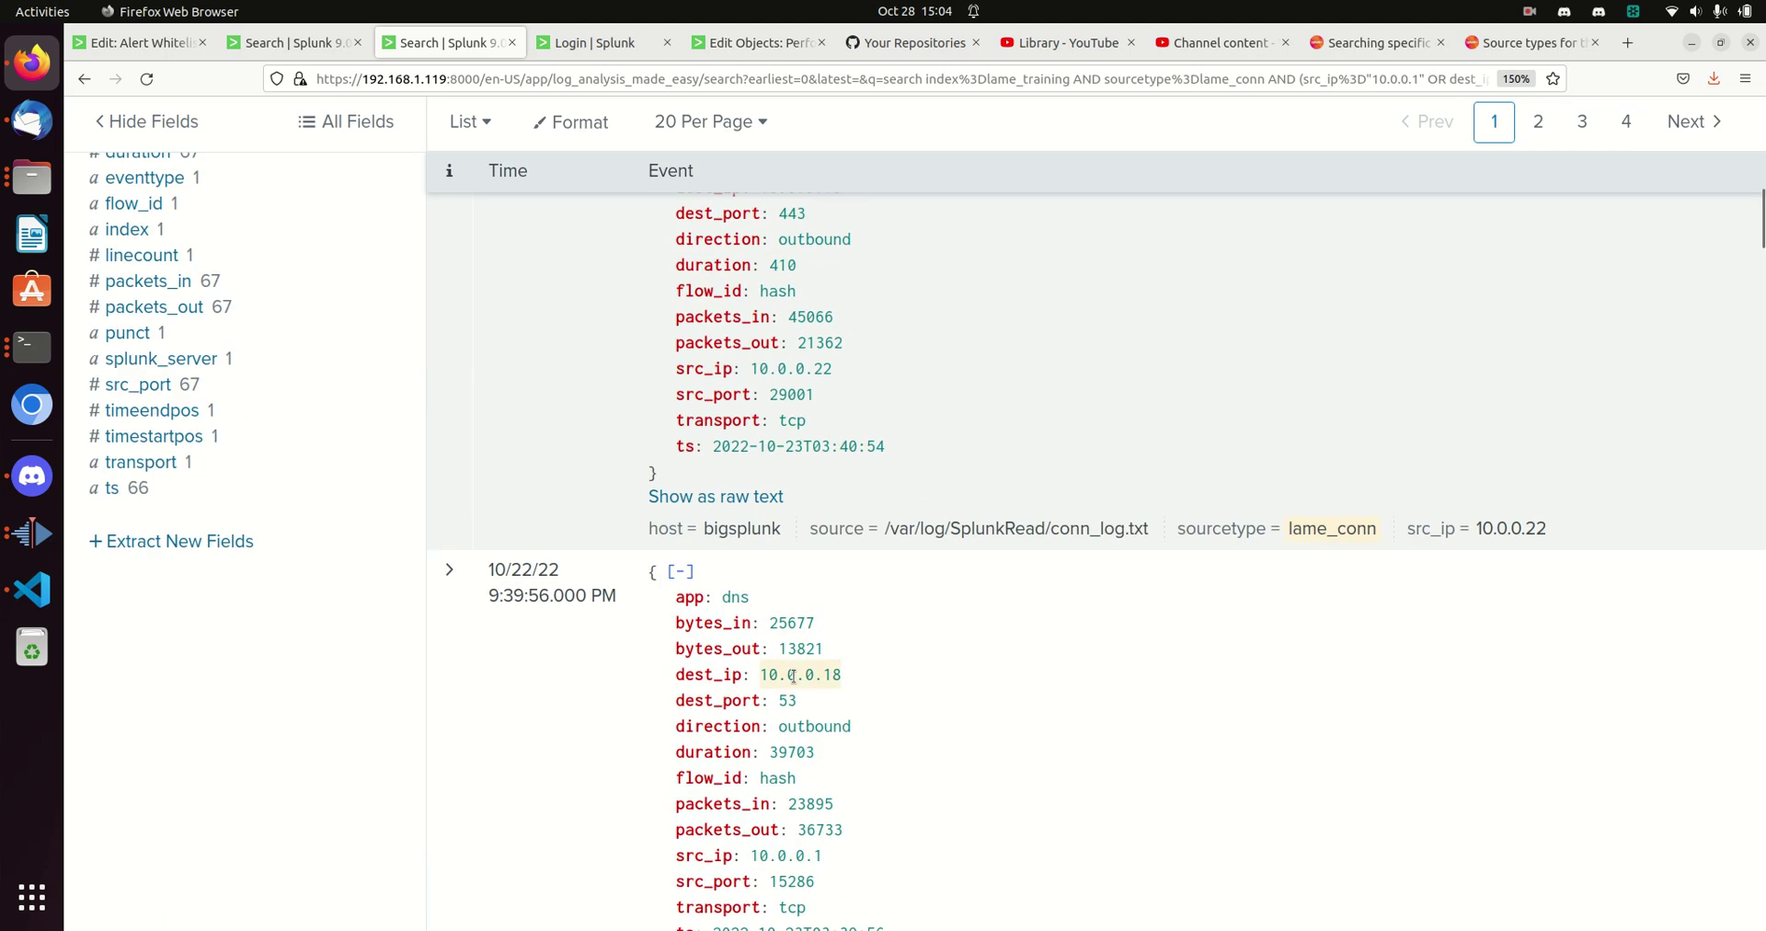
scroll(793, 675, "up", 20)
scroll(793, 675, "up", 2)
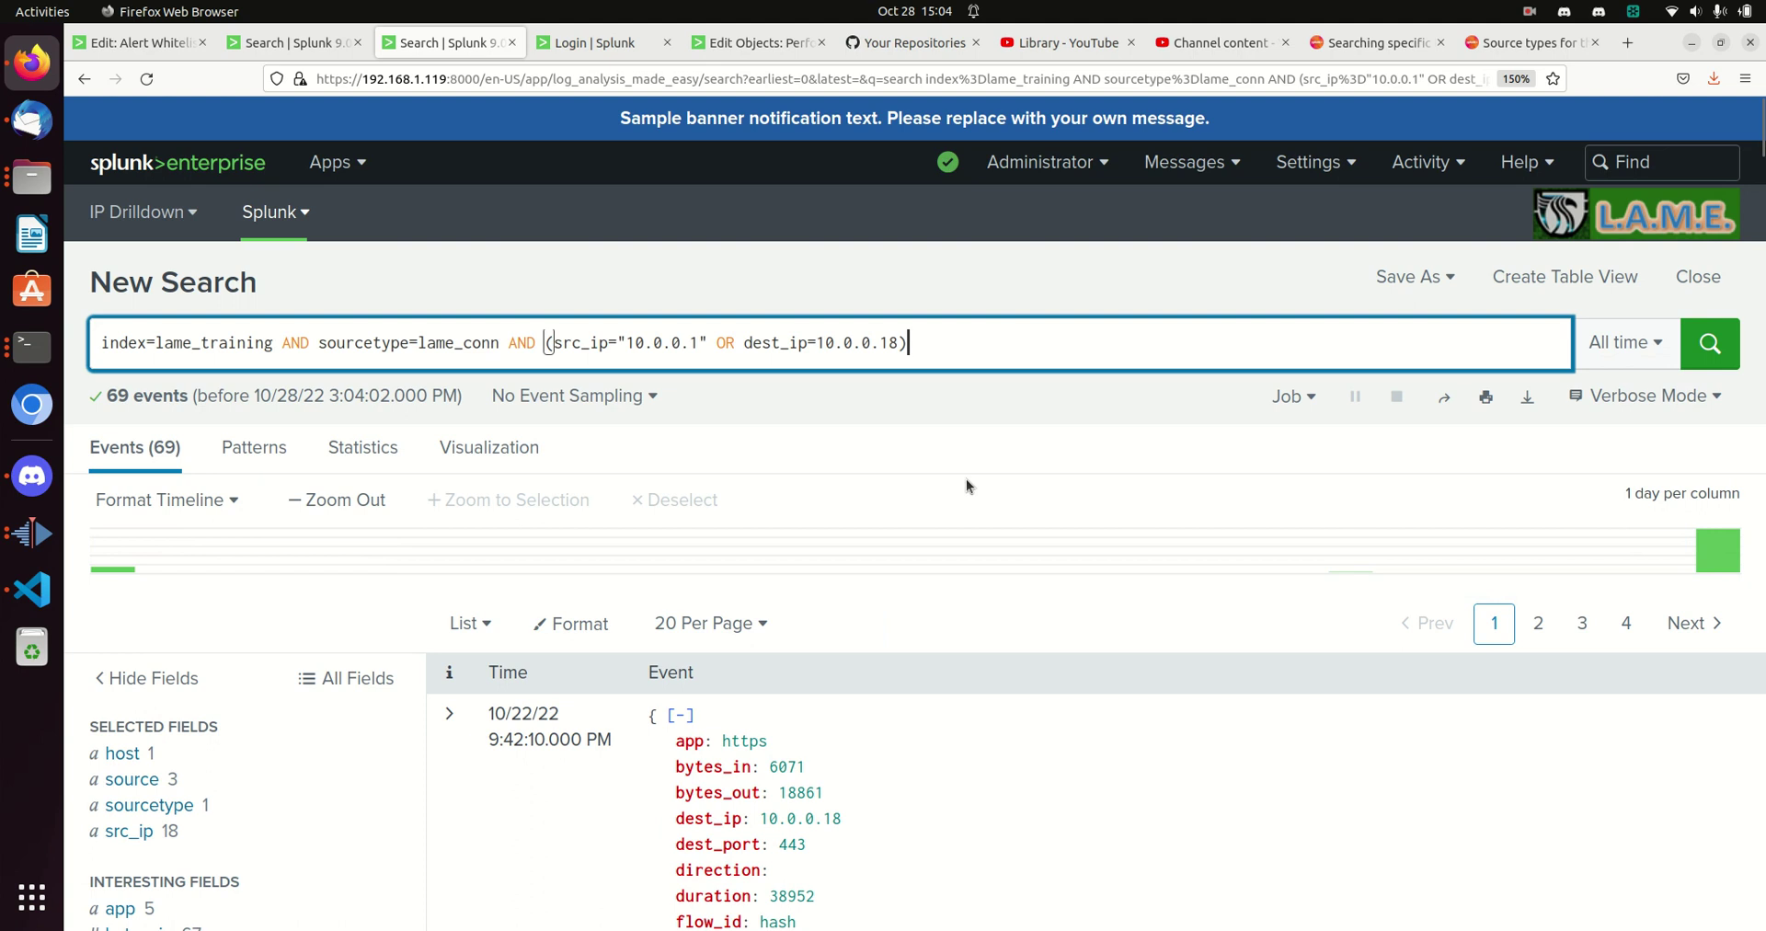